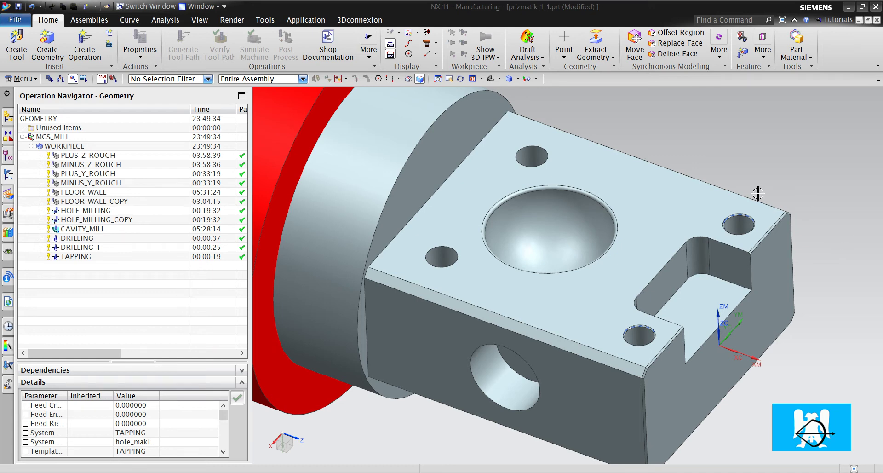
- Zoom in on the spherical pocket of the part
{"action": "scroll", "coordinate": [644, 132], "scroll_direction": "down", "scroll_amount": 2}
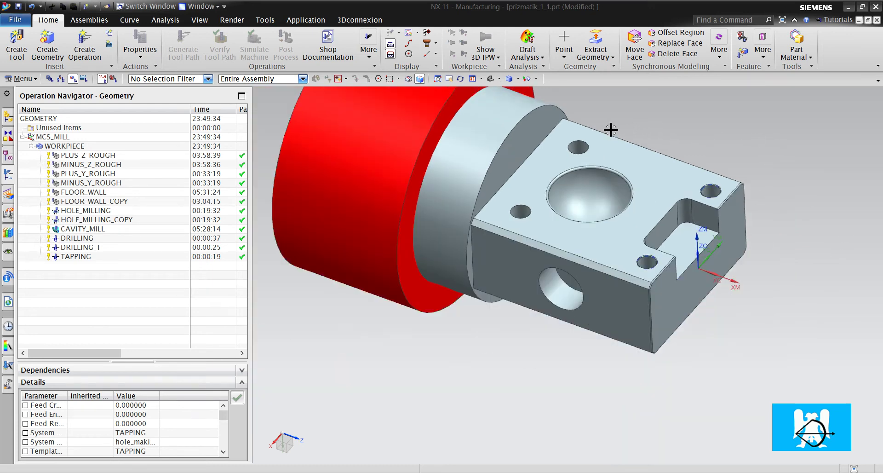
{"action": "scroll", "coordinate": [611, 132], "scroll_direction": "up", "scroll_amount": 4}
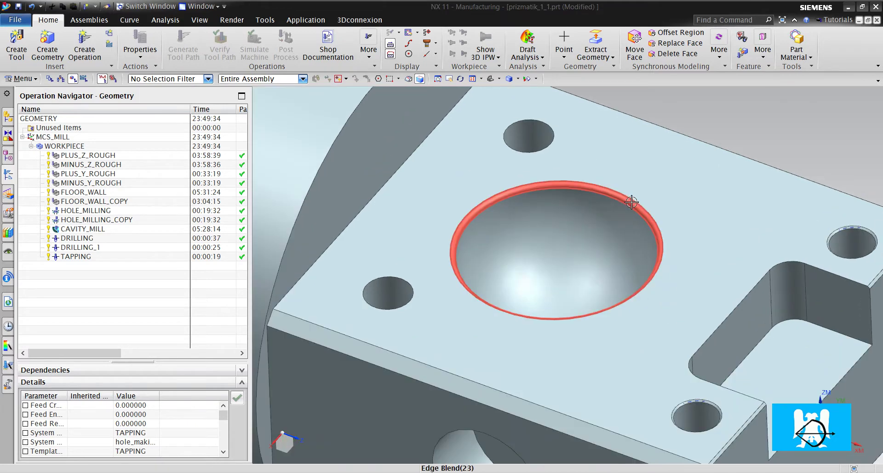
{"action": "scroll", "coordinate": [616, 198], "scroll_direction": "up", "scroll_amount": 2}
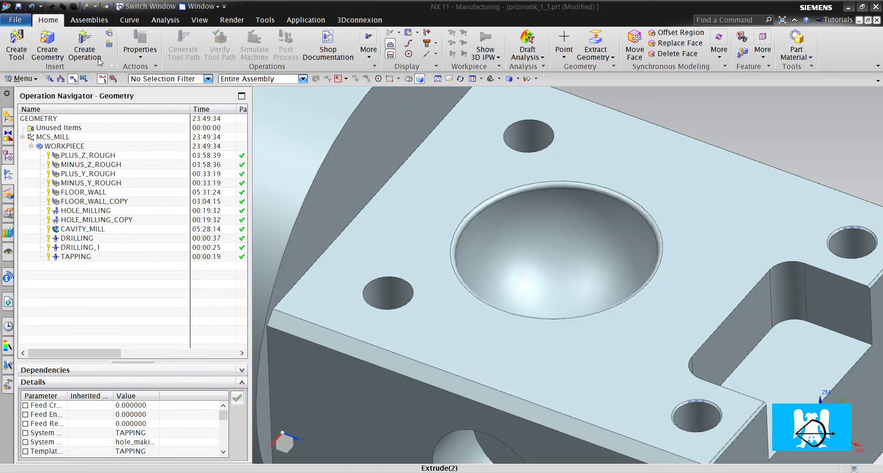
- Create a mill_contour Contour Area operation using the K20 ball mill
{"action": "left_click", "coordinate": [84, 49]}
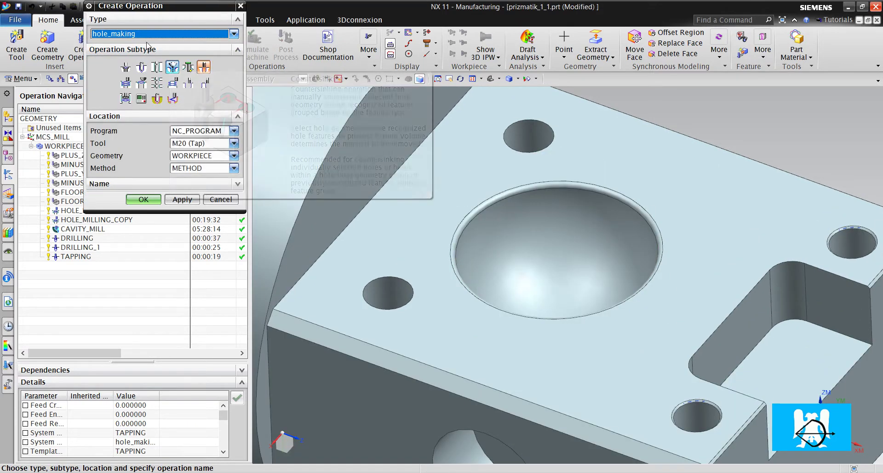
{"action": "left_click", "coordinate": [233, 34]}
{"action": "left_click", "coordinate": [115, 53]}
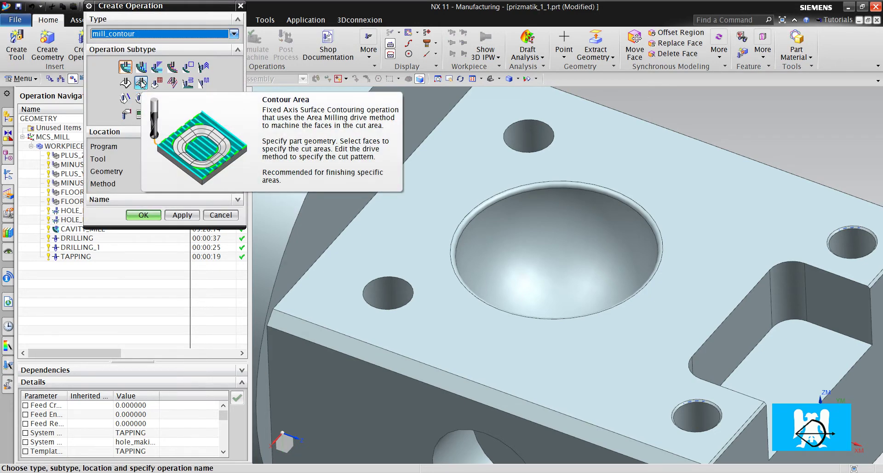
{"action": "left_click", "coordinate": [141, 83]}
{"action": "left_click", "coordinate": [203, 161]}
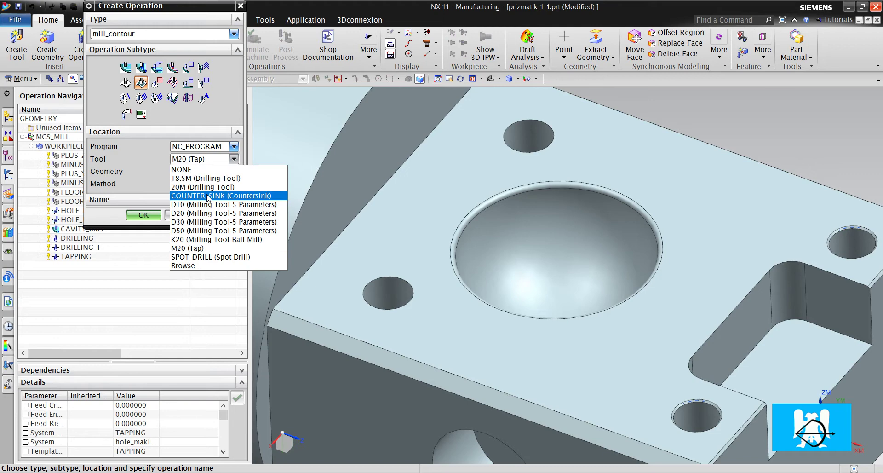
{"action": "left_click", "coordinate": [209, 239]}
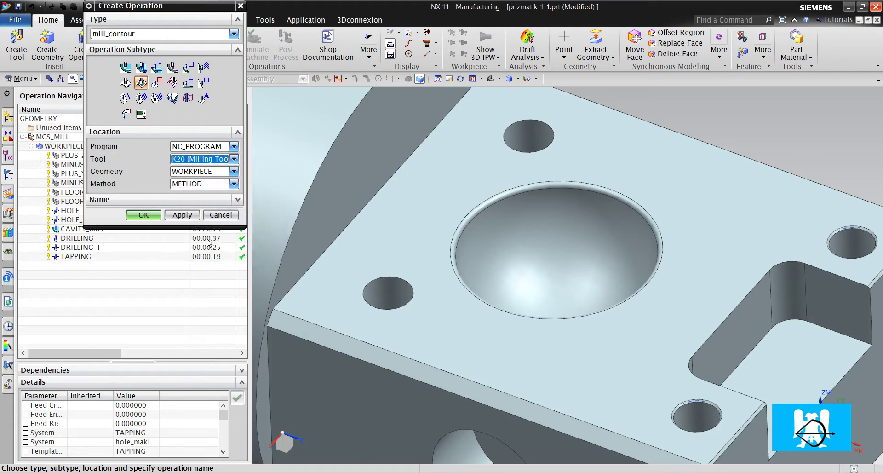
{"action": "left_click", "coordinate": [143, 216]}
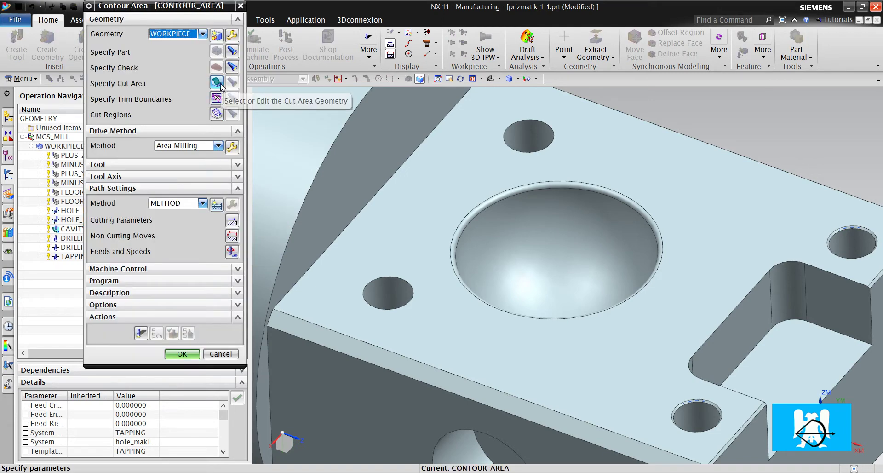
- Set the cut area to the spherical pocket face
{"action": "left_click", "coordinate": [220, 85]}
{"action": "left_click", "coordinate": [513, 197]}
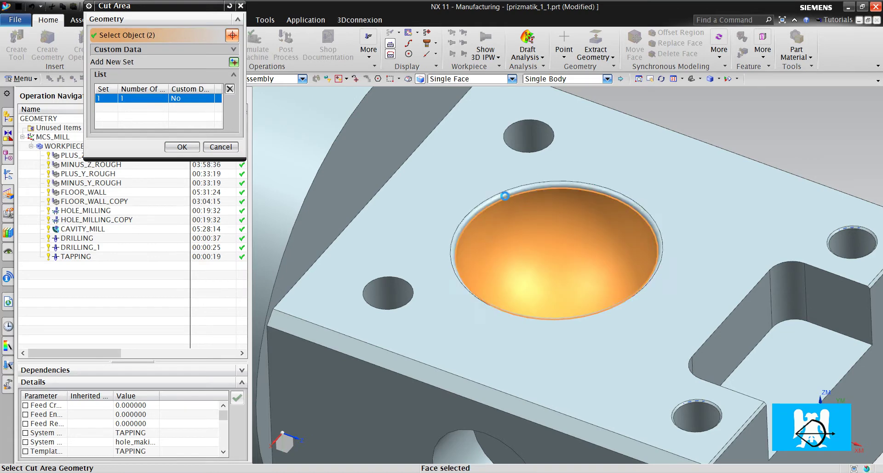
{"action": "left_click", "coordinate": [183, 146]}
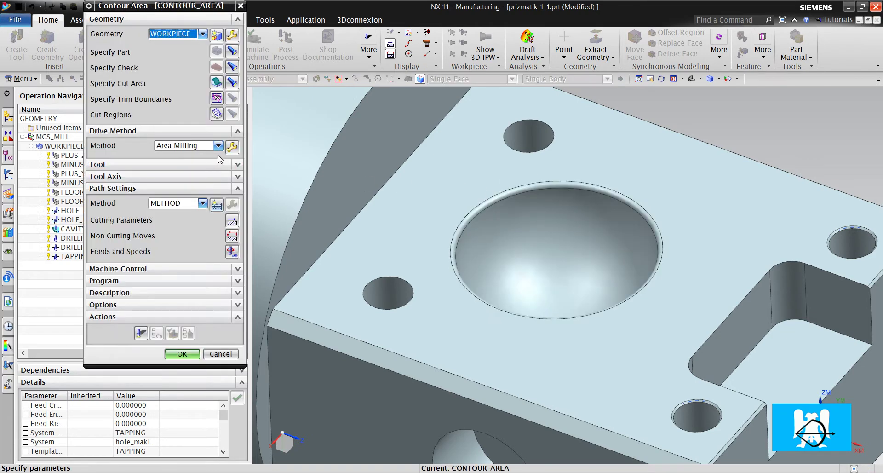
- Set area milling to Follow Periphery with a constant 0.3 mm stepover applied on part
{"action": "left_click", "coordinate": [232, 146]}
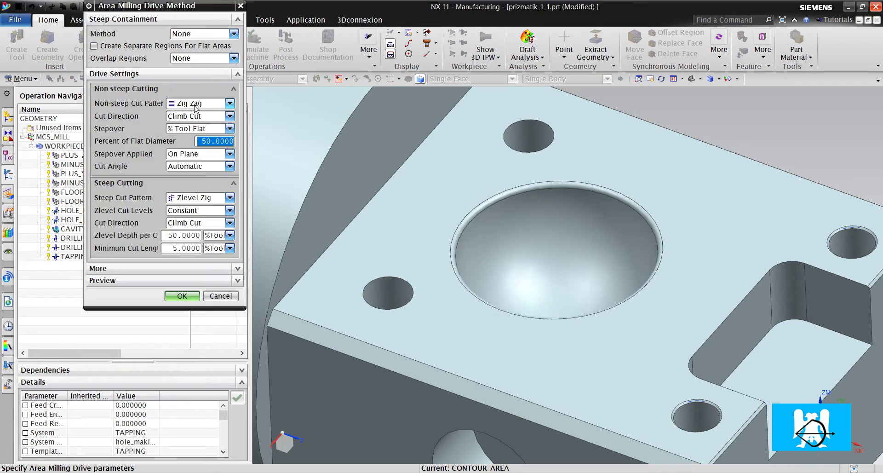
{"action": "left_click", "coordinate": [199, 104]}
{"action": "left_click", "coordinate": [199, 114]}
{"action": "left_click", "coordinate": [206, 140]}
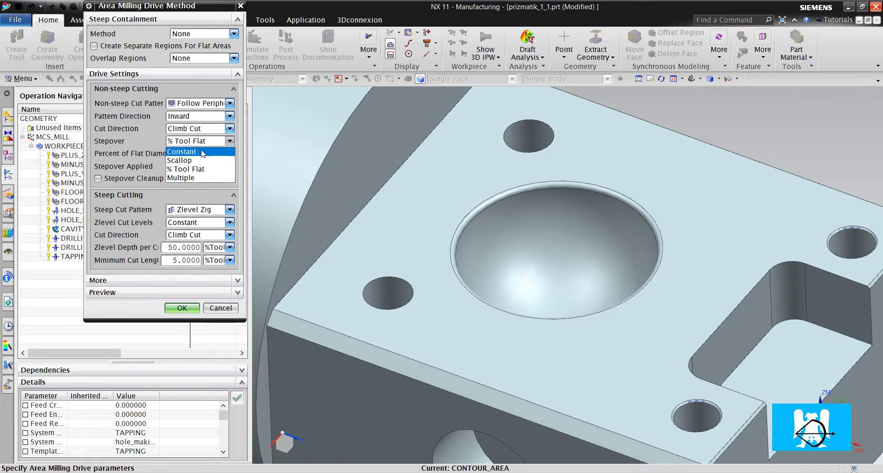
{"action": "left_click", "coordinate": [202, 150]}
{"action": "left_click", "coordinate": [179, 153]}
{"action": "type", "text": ".3"}
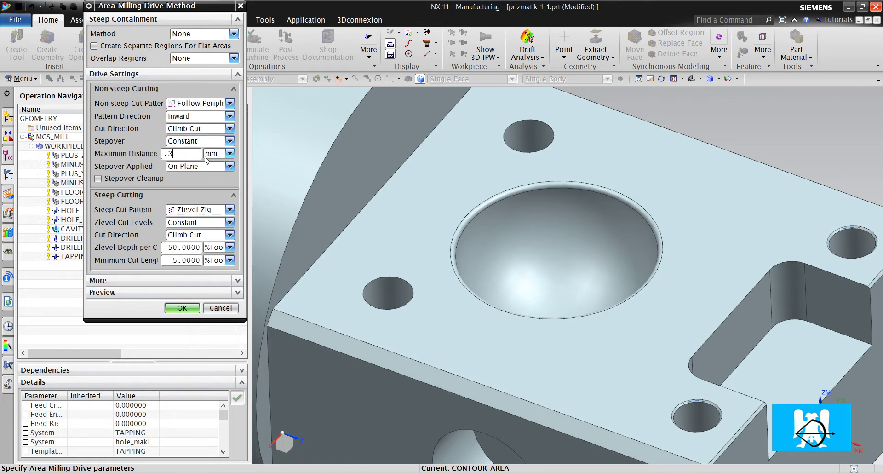
{"action": "left_click", "coordinate": [206, 166]}
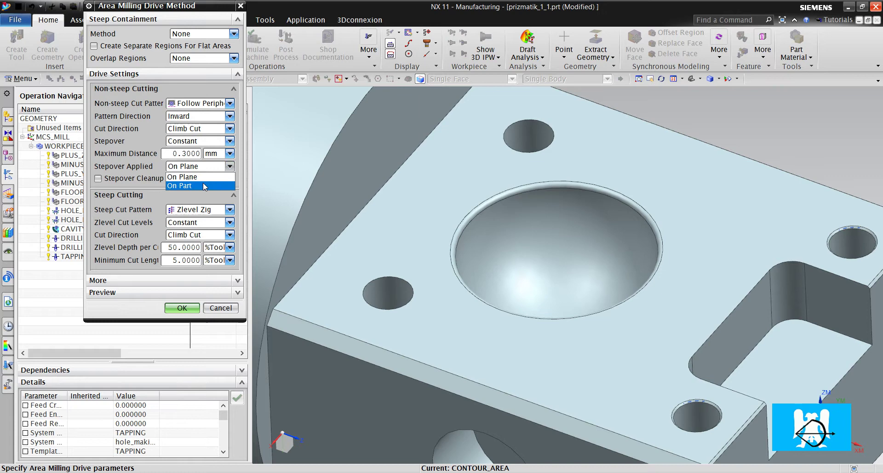
{"action": "left_click", "coordinate": [204, 186]}
{"action": "left_click", "coordinate": [181, 307]}
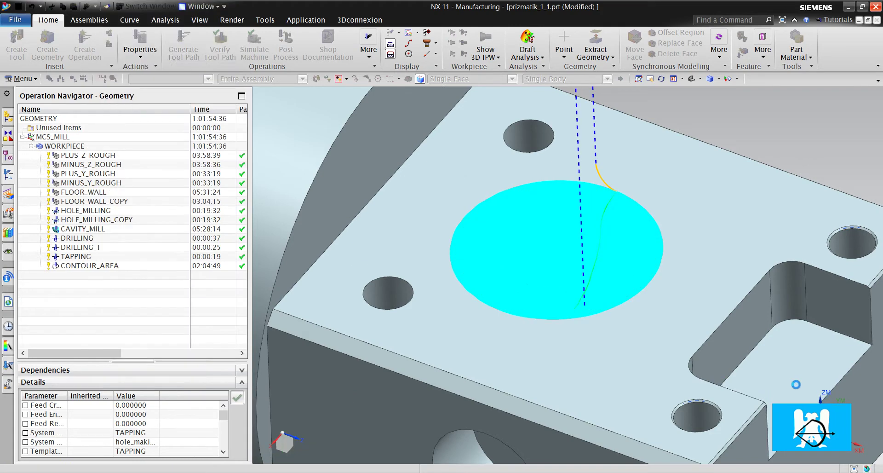
- Zoom over the Contour Area toolpath to check its spacing, then accept the operation
{"action": "scroll", "coordinate": [607, 197], "scroll_direction": "up", "scroll_amount": 5}
{"action": "scroll", "coordinate": [650, 167], "scroll_direction": "up", "scroll_amount": 2}
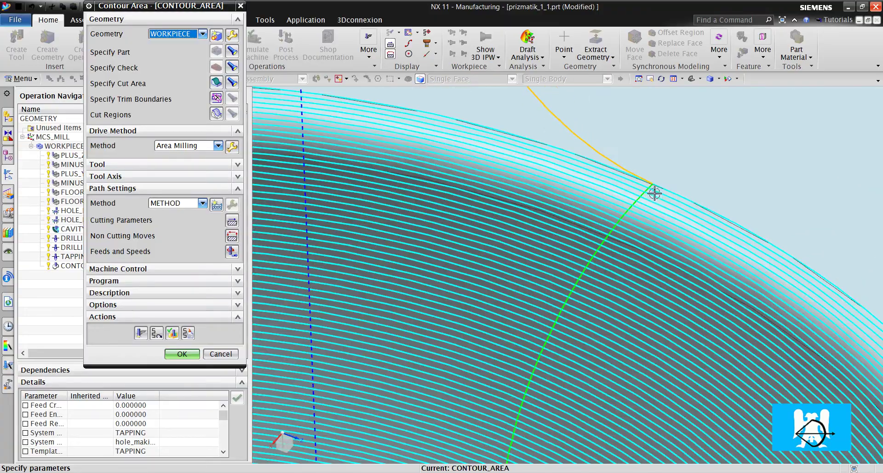
{"action": "scroll", "coordinate": [650, 166], "scroll_direction": "down", "scroll_amount": 5}
{"action": "scroll", "coordinate": [653, 175], "scroll_direction": "up", "scroll_amount": 4}
{"action": "scroll", "coordinate": [657, 170], "scroll_direction": "up", "scroll_amount": 5}
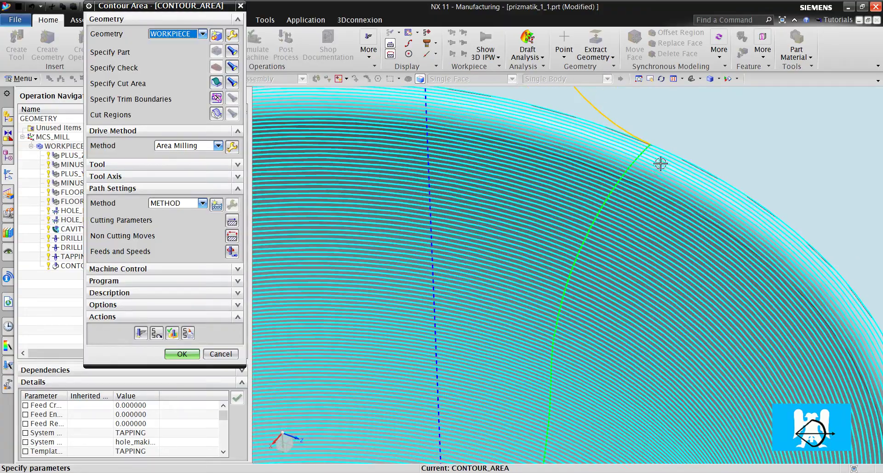
{"action": "scroll", "coordinate": [649, 133], "scroll_direction": "down", "scroll_amount": 5}
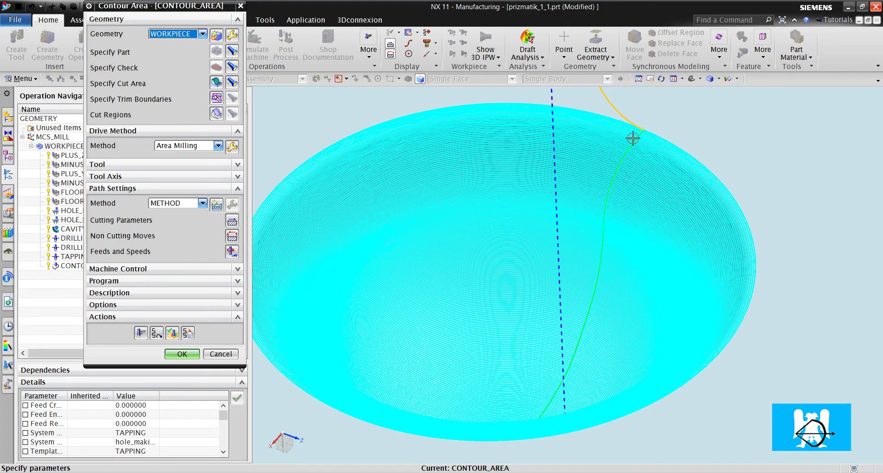
{"action": "scroll", "coordinate": [642, 135], "scroll_direction": "up", "scroll_amount": 4}
{"action": "scroll", "coordinate": [644, 135], "scroll_direction": "down", "scroll_amount": 5}
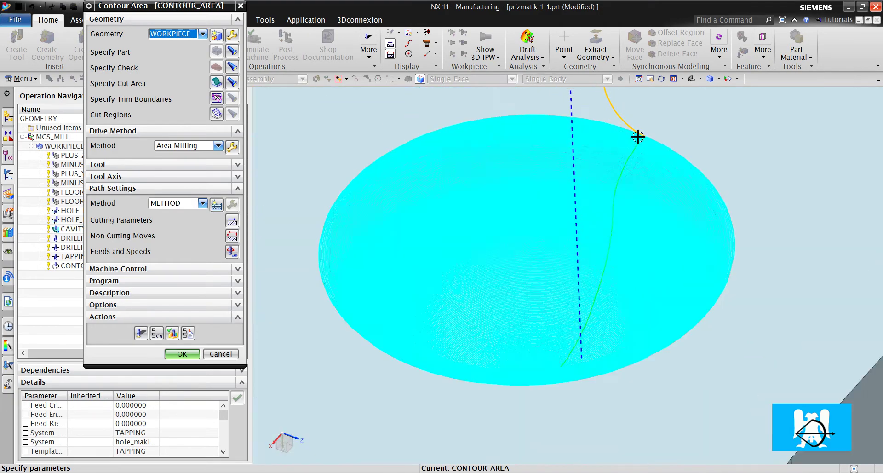
{"action": "scroll", "coordinate": [639, 136], "scroll_direction": "up", "scroll_amount": 8}
{"action": "scroll", "coordinate": [657, 136], "scroll_direction": "down", "scroll_amount": 5}
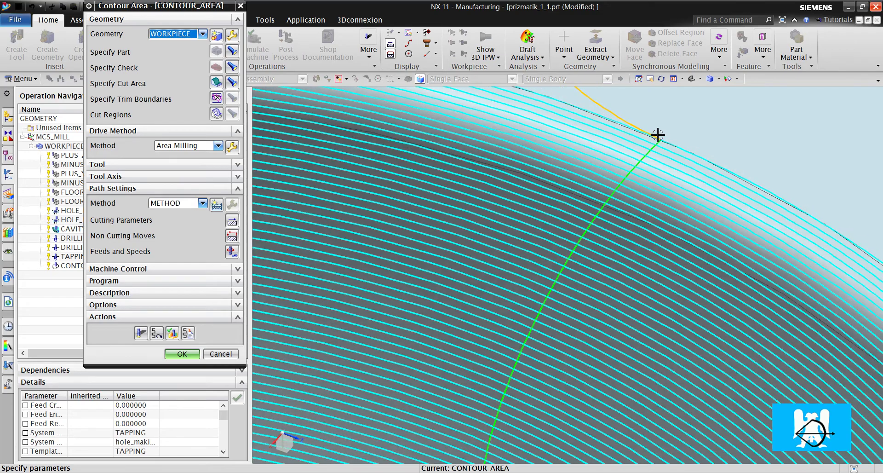
{"action": "scroll", "coordinate": [651, 136], "scroll_direction": "up", "scroll_amount": 6}
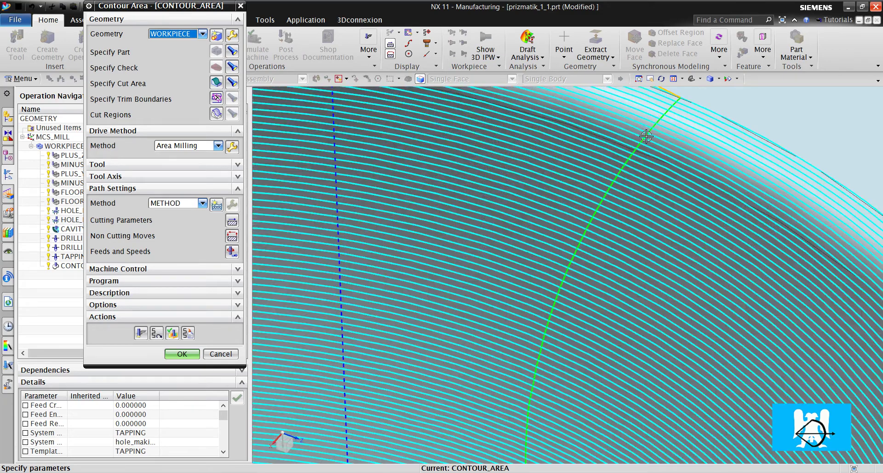
{"action": "scroll", "coordinate": [636, 147], "scroll_direction": "up", "scroll_amount": 3}
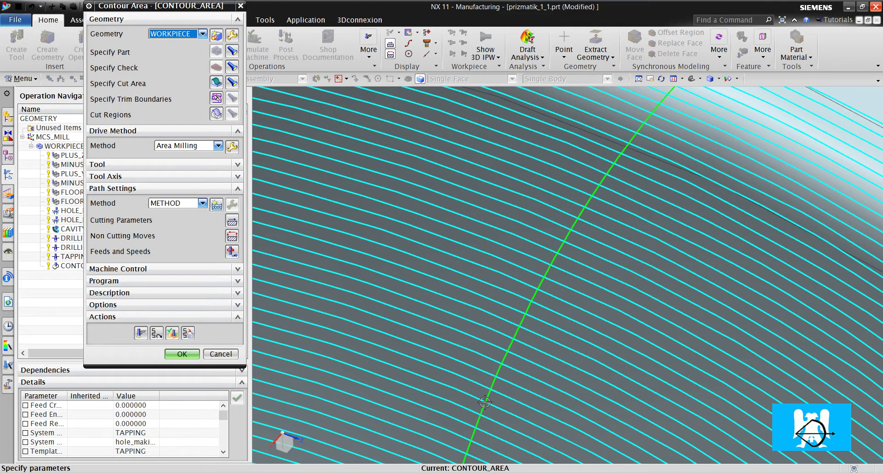
{"action": "scroll", "coordinate": [578, 219], "scroll_direction": "down", "scroll_amount": 6}
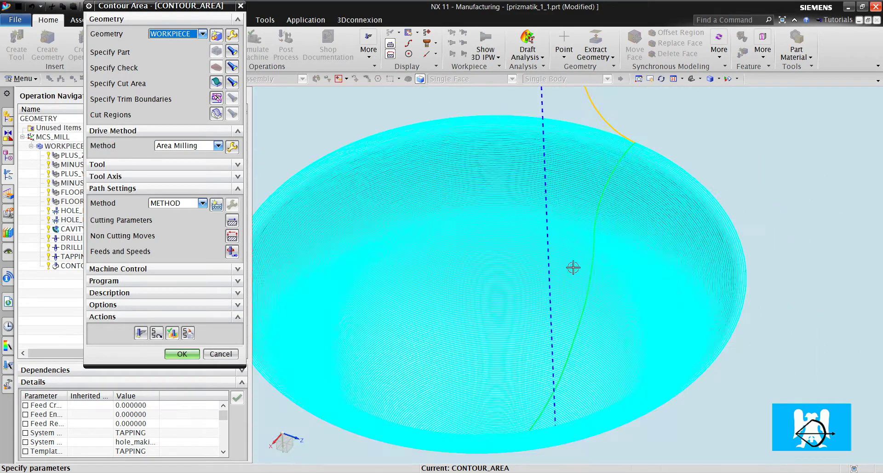
{"action": "scroll", "coordinate": [593, 271], "scroll_direction": "up", "scroll_amount": 2}
{"action": "scroll", "coordinate": [605, 265], "scroll_direction": "up", "scroll_amount": 4}
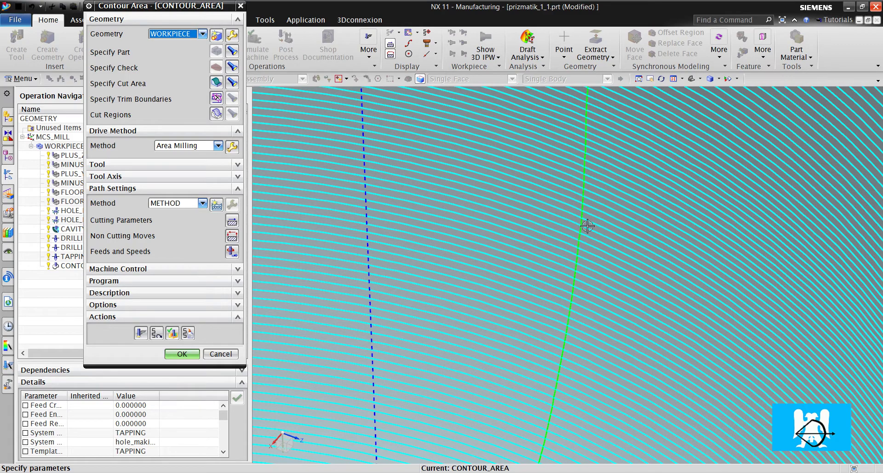
{"action": "scroll", "coordinate": [584, 221], "scroll_direction": "down", "scroll_amount": 2}
{"action": "scroll", "coordinate": [587, 219], "scroll_direction": "down", "scroll_amount": 3}
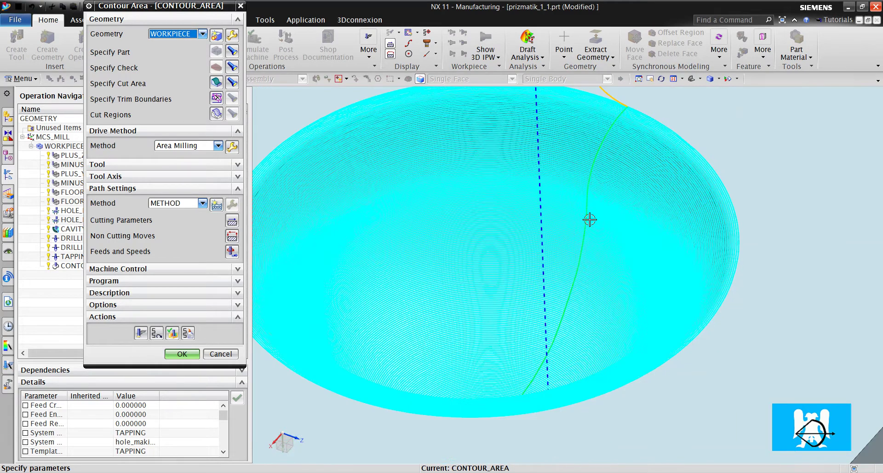
{"action": "scroll", "coordinate": [620, 112], "scroll_direction": "up", "scroll_amount": 5}
{"action": "scroll", "coordinate": [642, 97], "scroll_direction": "up", "scroll_amount": 2}
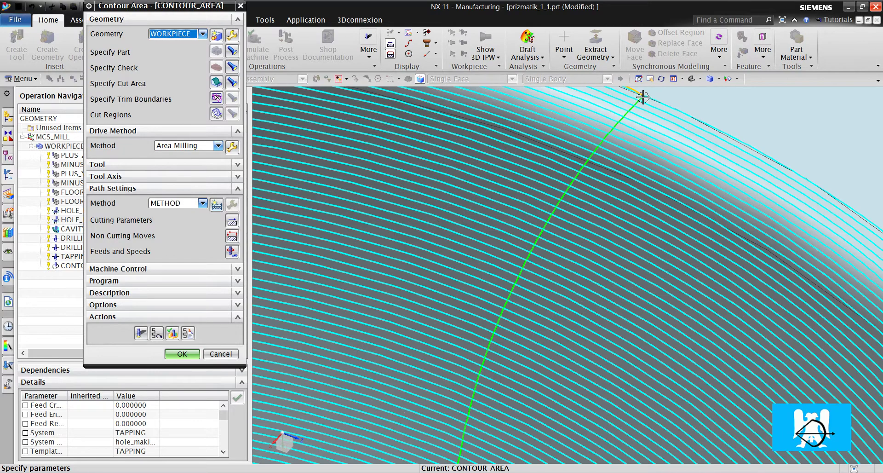
{"action": "scroll", "coordinate": [644, 103], "scroll_direction": "up", "scroll_amount": 2}
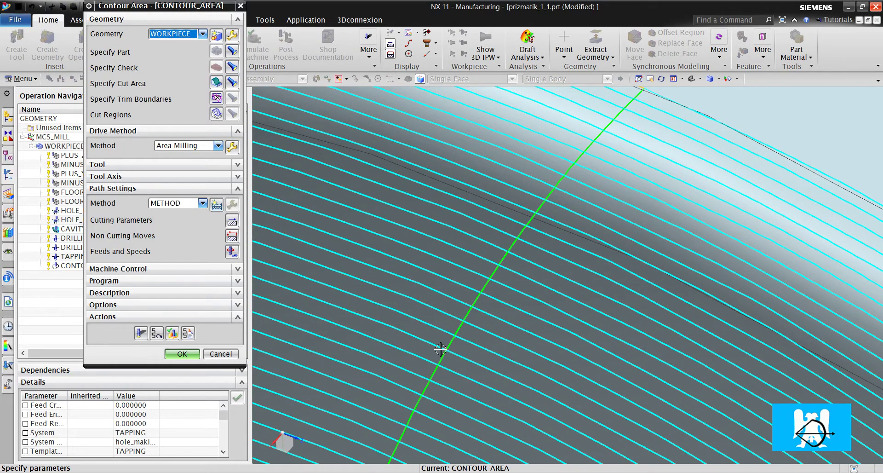
{"action": "scroll", "coordinate": [549, 154], "scroll_direction": "down", "scroll_amount": 6}
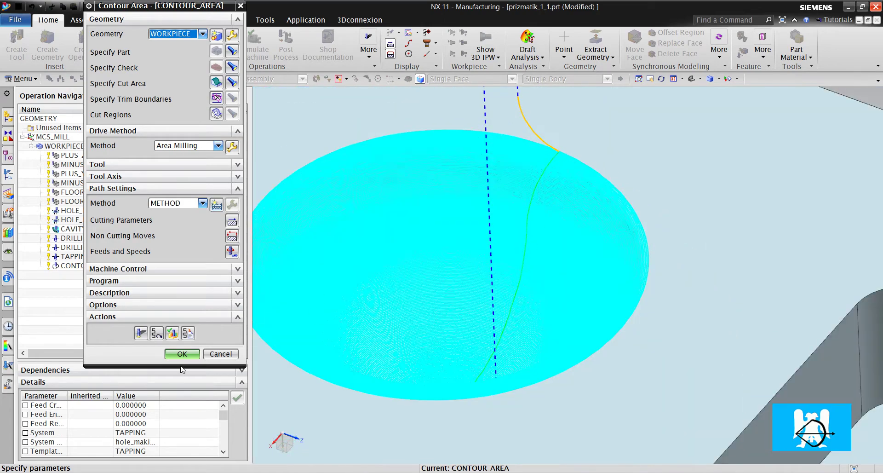
{"action": "left_click", "coordinate": [182, 353]}
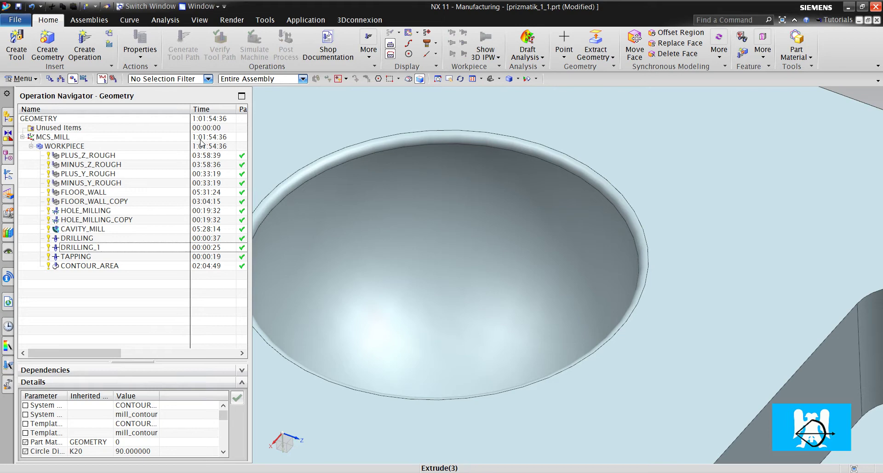
- Tilt the view into the pocket and create a point at the pocket rim's centre
{"action": "scroll", "coordinate": [457, 225], "scroll_direction": "down", "scroll_amount": 5}
{"action": "middle_click_drag", "start_coordinate": [457, 225], "coordinate": [449, 249]}
{"action": "left_click", "coordinate": [129, 19]}
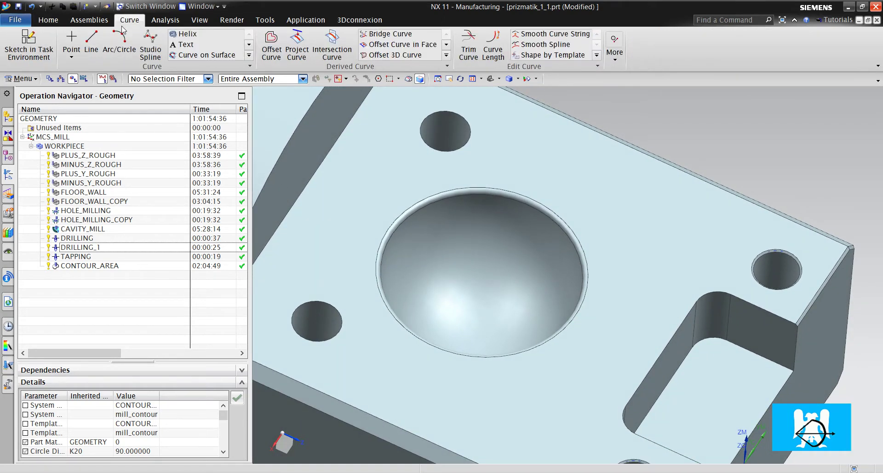
{"action": "left_click", "coordinate": [71, 42]}
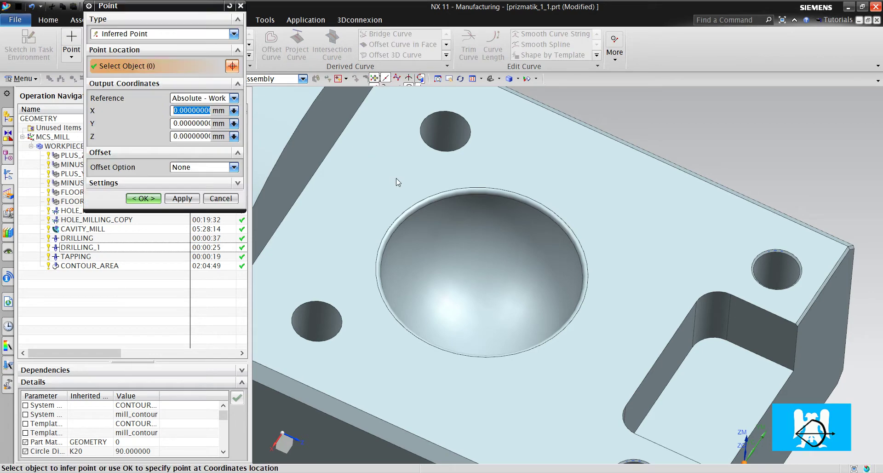
{"action": "left_click", "coordinate": [417, 201]}
{"action": "left_click", "coordinate": [151, 199]}
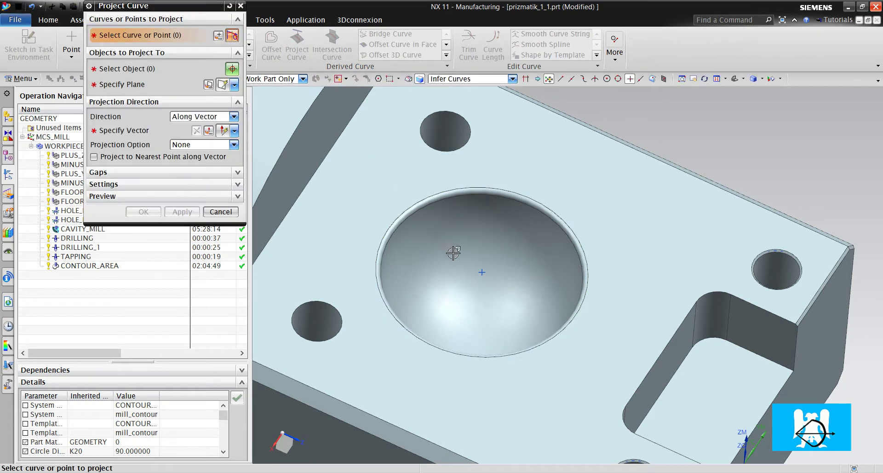
- Project the centre point along the Z axis onto the spherical bowl face
{"action": "left_click", "coordinate": [482, 272]}
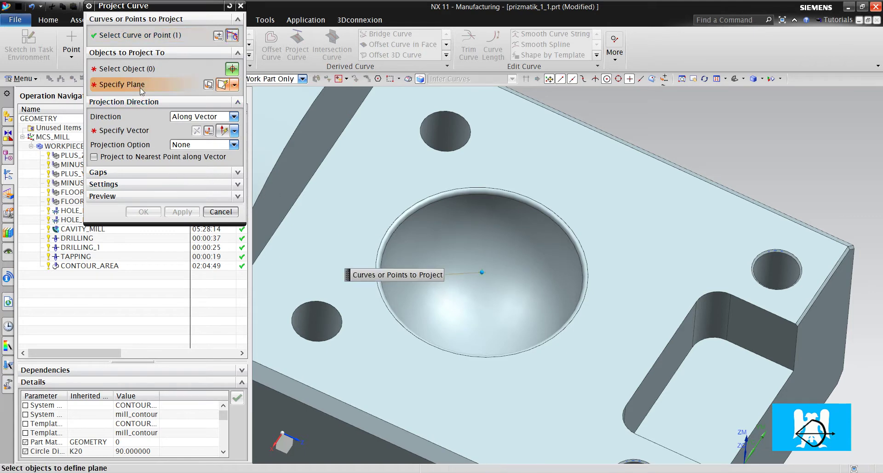
{"action": "left_click", "coordinate": [122, 69]}
{"action": "left_click", "coordinate": [479, 237]}
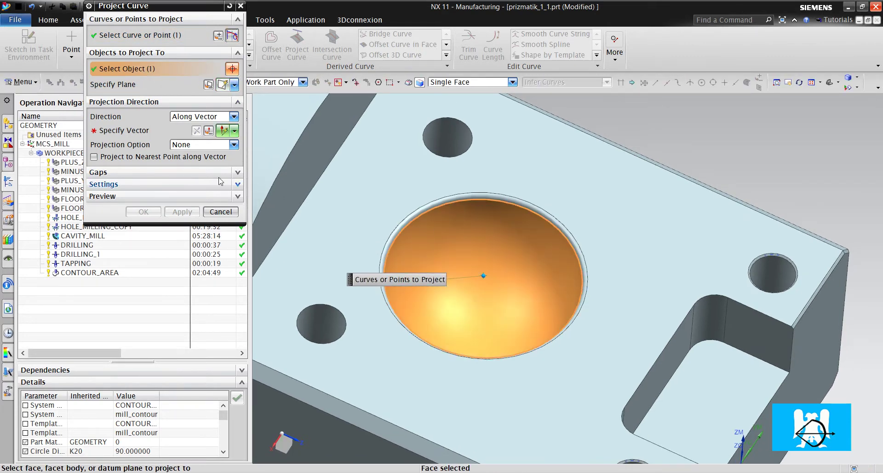
{"action": "left_click", "coordinate": [572, 257]}
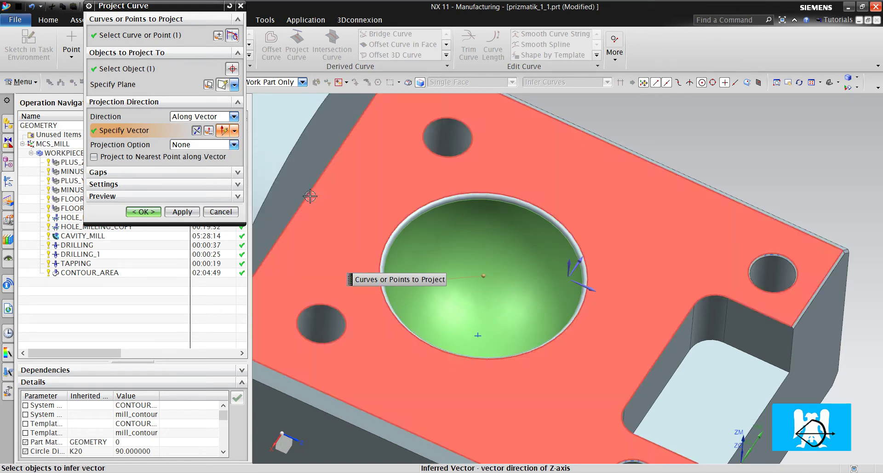
{"action": "left_click", "coordinate": [149, 213]}
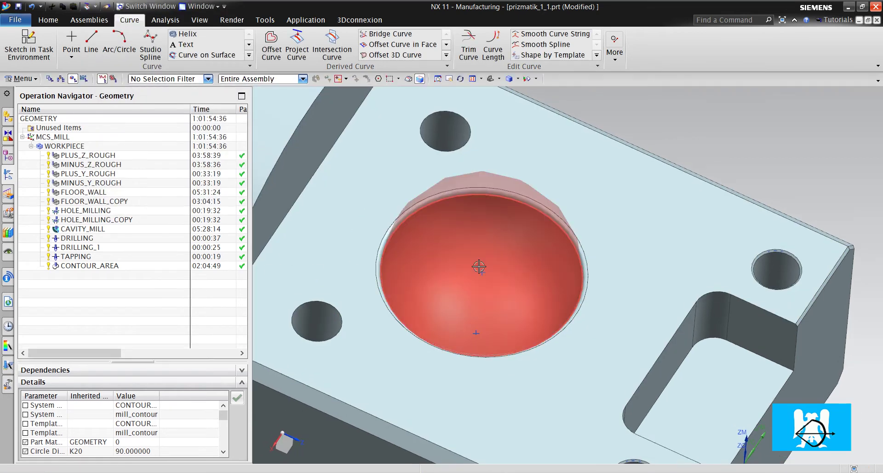
{"action": "scroll", "coordinate": [477, 337], "scroll_direction": "up", "scroll_amount": 2}
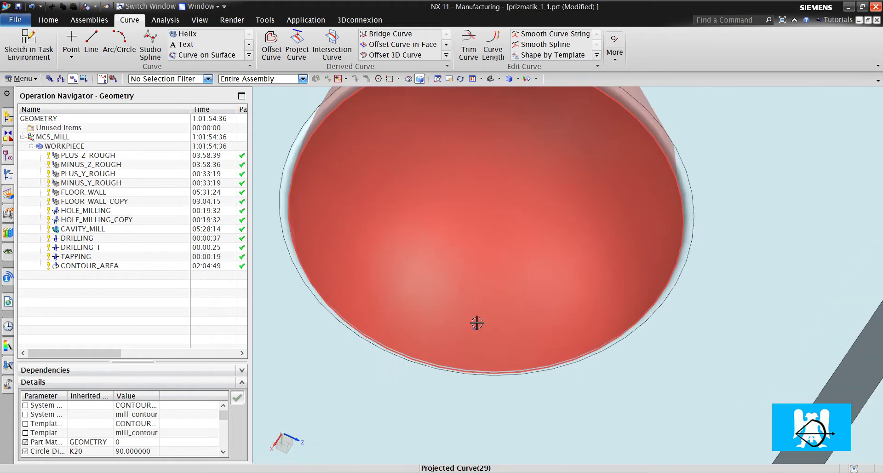
{"action": "mouse_move", "coordinate": [476, 337]}
{"action": "middle_mouse_down"}
{"action": "mouse_move", "coordinate": [473, 388]}
{"action": "mouse_move", "coordinate": [478, 299]}
{"action": "mouse_move", "coordinate": [467, 333]}
{"action": "middle_mouse_up"}
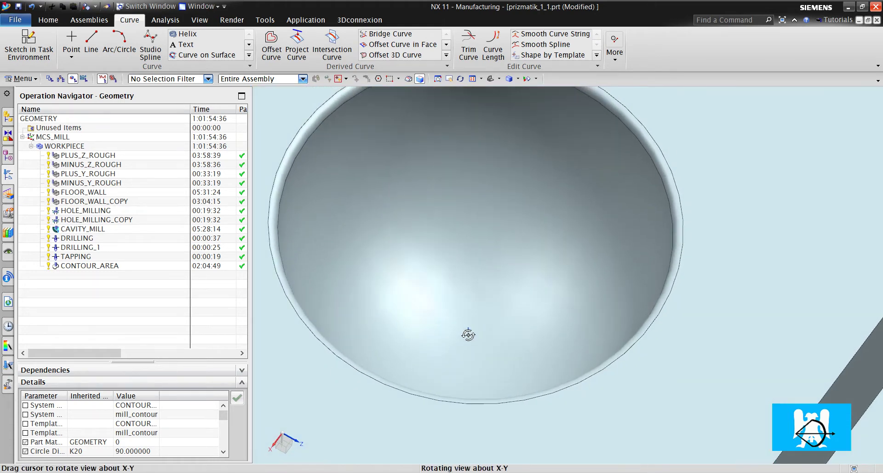
- Create a new Streamline operation of type mill_contour
{"action": "left_click", "coordinate": [49, 24]}
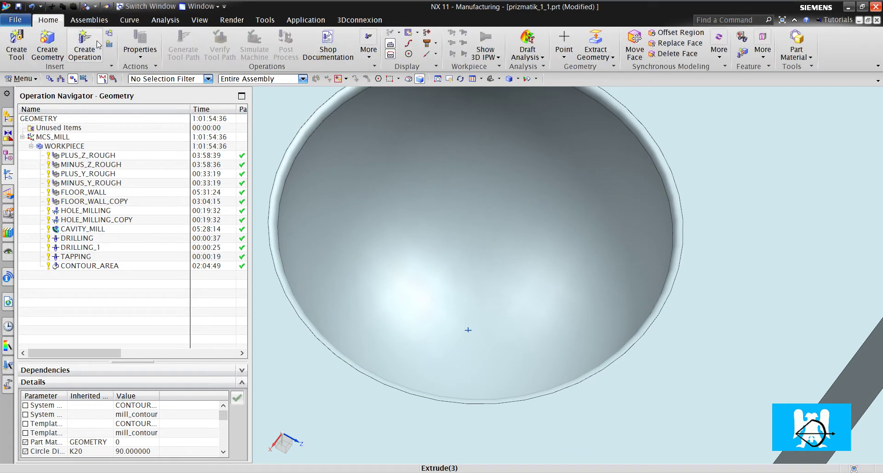
{"action": "left_click", "coordinate": [83, 44]}
{"action": "left_click", "coordinate": [172, 82]}
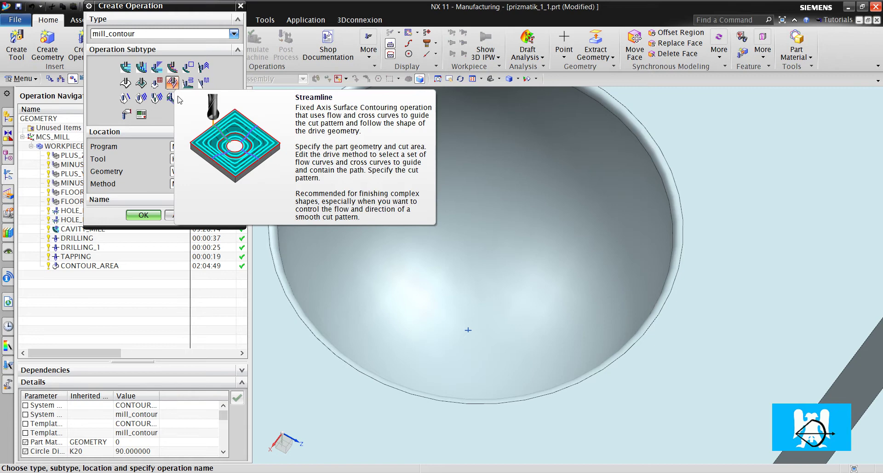
{"action": "left_click", "coordinate": [143, 215]}
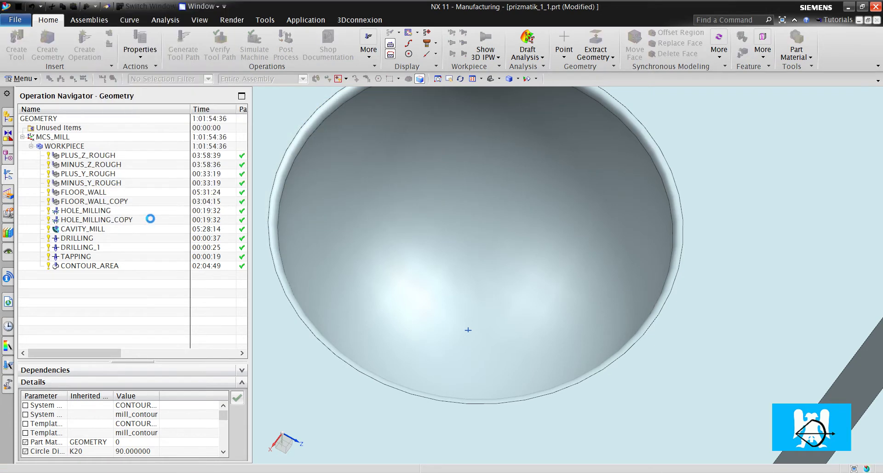
- Choose the curve inside the bowl as the flow curve, discarding the rim edge
{"action": "key", "text": "Escape"}
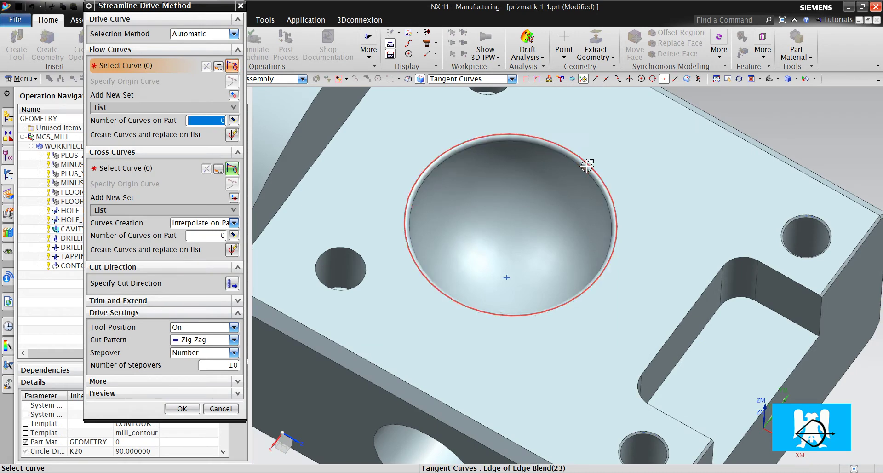
{"action": "left_click", "coordinate": [584, 166]}
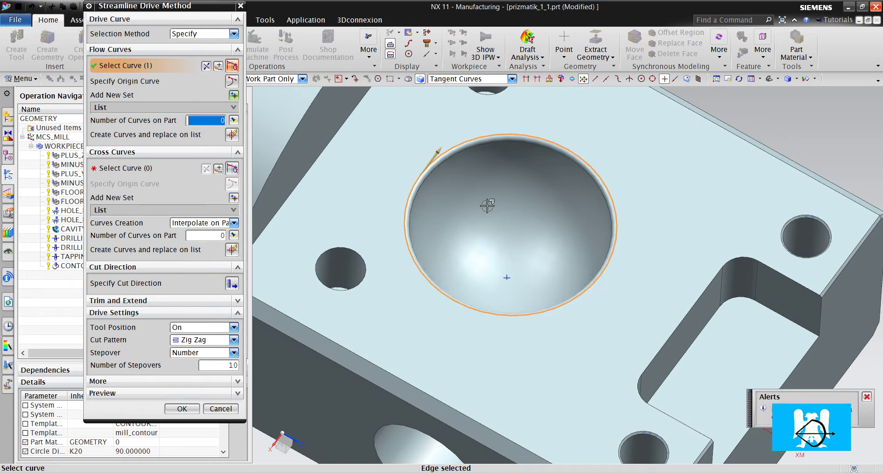
{"action": "key", "text": "Escape"}
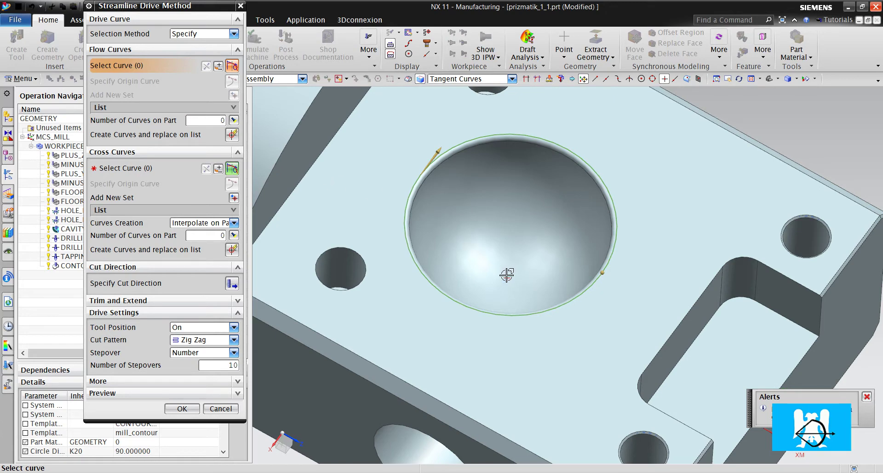
{"action": "left_click", "coordinate": [506, 275]}
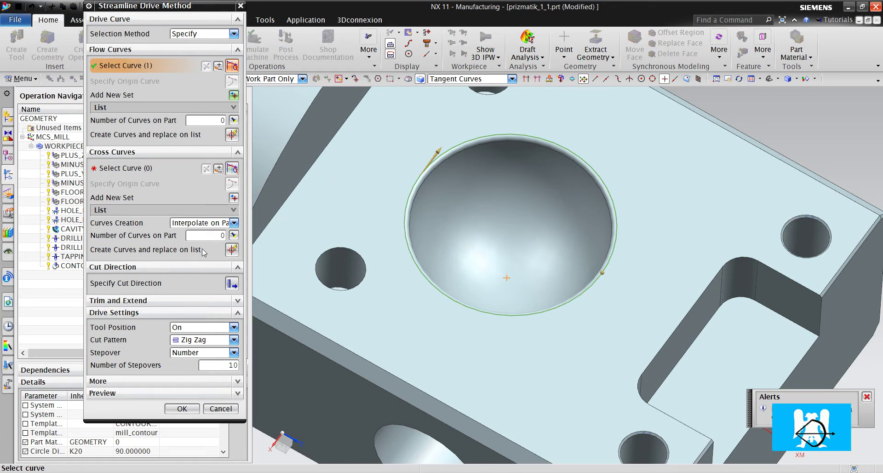
- Set Helical or Spiral cut pattern, constant 0.3 mm maximum stepover, and Tolerances cut step
{"action": "left_click", "coordinate": [110, 107]}
{"action": "left_click", "coordinate": [110, 107]}
{"action": "left_click", "coordinate": [209, 339]}
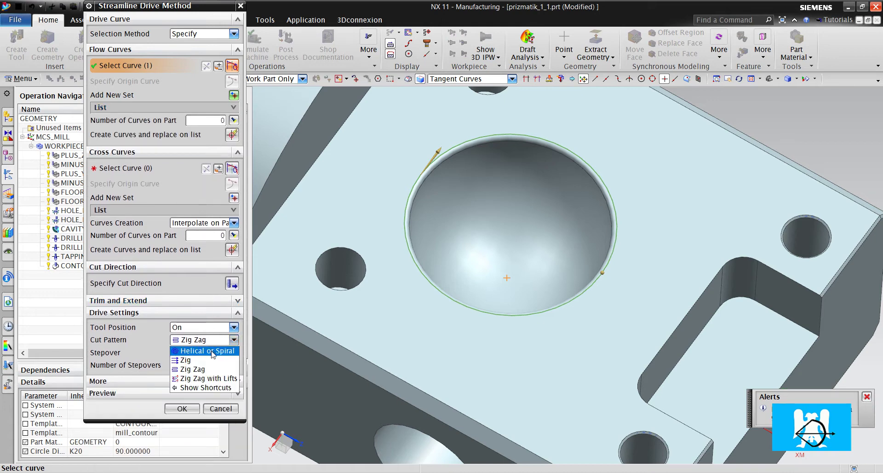
{"action": "left_click", "coordinate": [212, 352]}
{"action": "left_click", "coordinate": [204, 352]}
{"action": "left_click", "coordinate": [206, 364]}
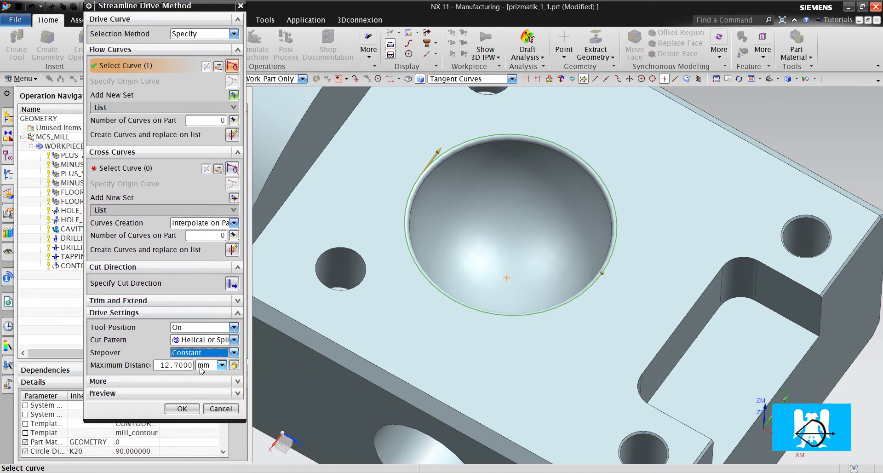
{"action": "key", "text": "Tab"}
{"action": "type", "text": "."}
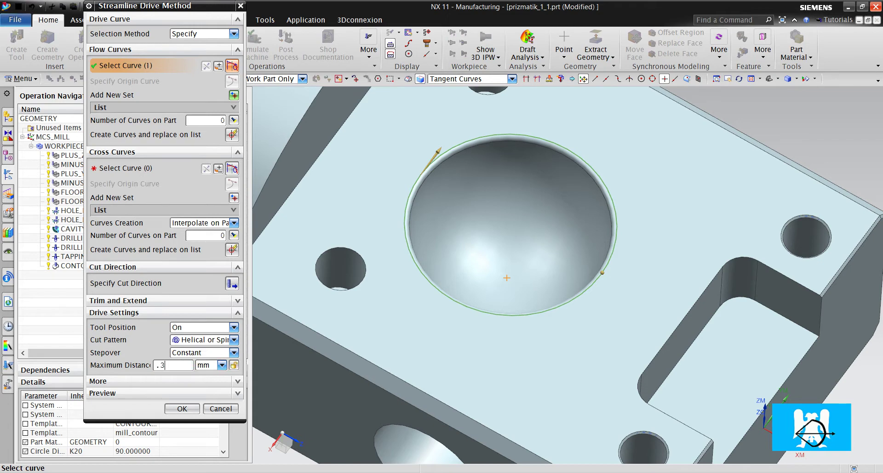
{"action": "type", "text": "3"}
{"action": "left_click", "coordinate": [200, 381]}
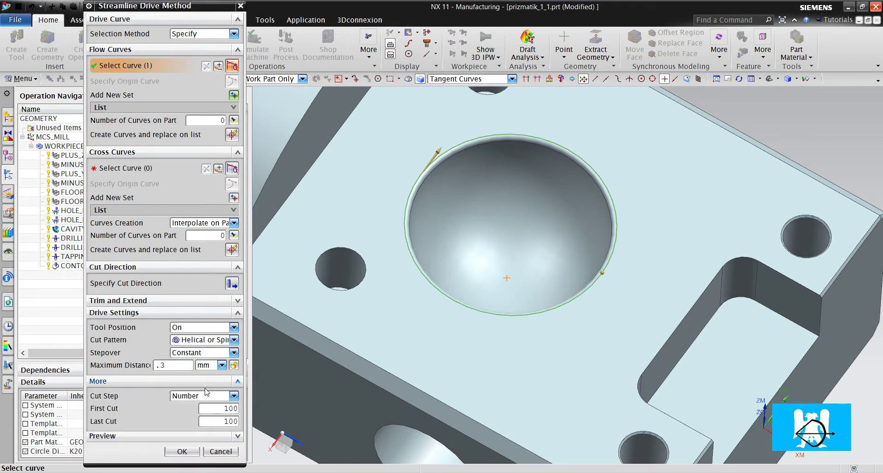
{"action": "left_click", "coordinate": [206, 395]}
{"action": "left_click", "coordinate": [204, 405]}
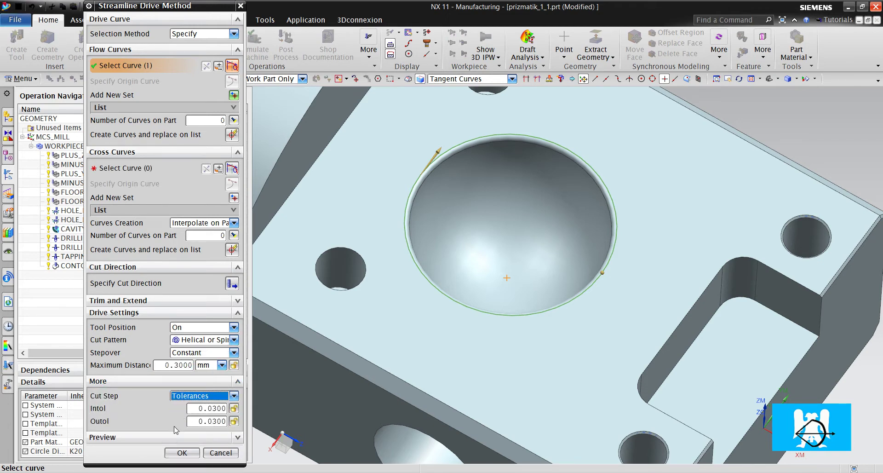
- Specify the cut direction using the arrow at the top of the pocket rim
{"action": "left_click", "coordinate": [232, 283]}
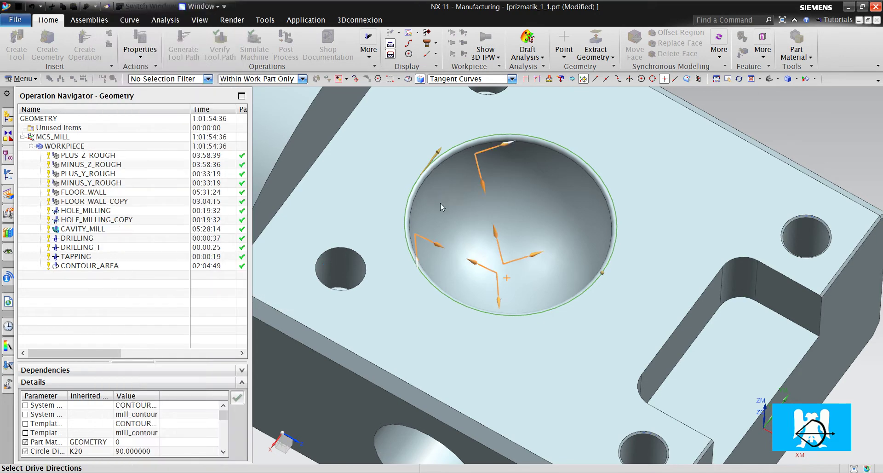
{"action": "left_click", "coordinate": [496, 145]}
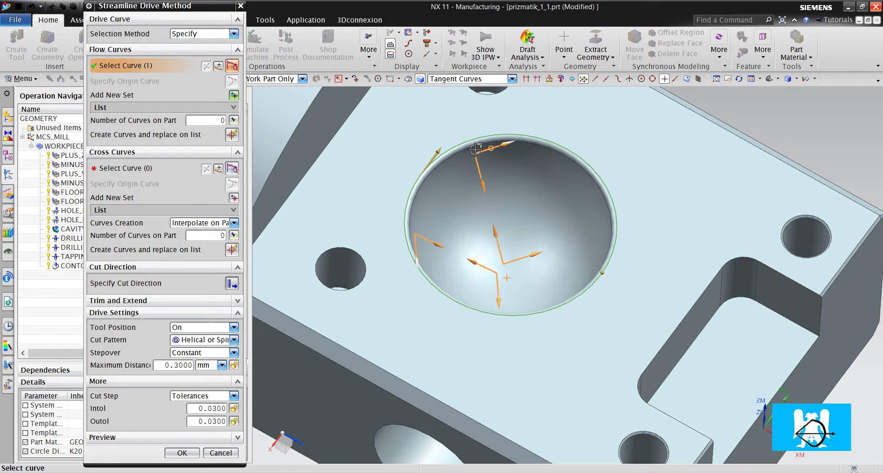
{"action": "scroll", "coordinate": [413, 153], "scroll_direction": "up", "scroll_amount": 3}
{"action": "scroll", "coordinate": [460, 174], "scroll_direction": "down", "scroll_amount": 2}
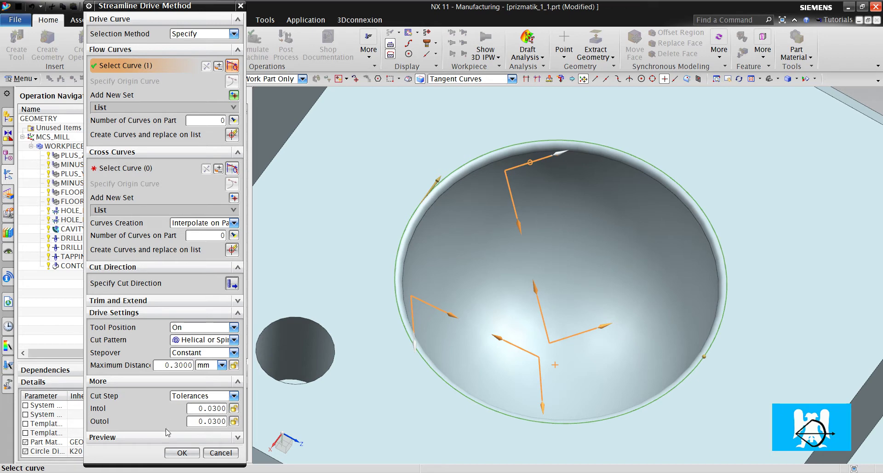
- Accept the drive settings and set the Streamline projection vector to Toward Drive
{"action": "left_click", "coordinate": [182, 452]}
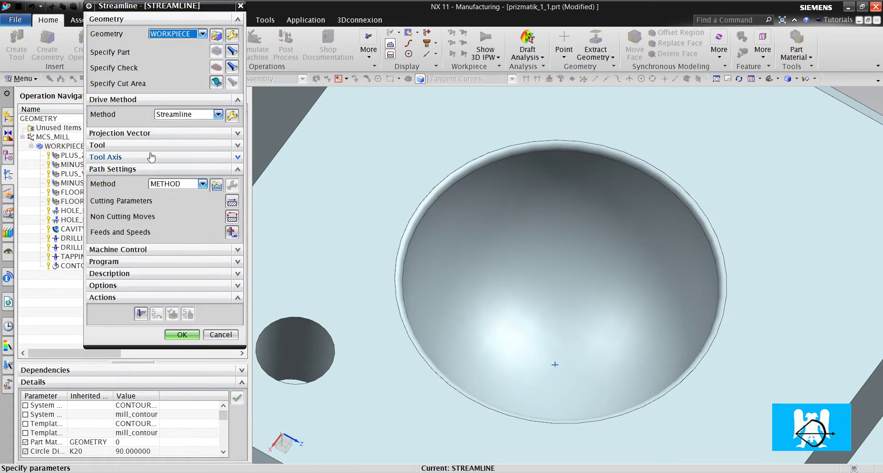
{"action": "left_click", "coordinate": [147, 134]}
{"action": "left_click", "coordinate": [145, 133]}
{"action": "left_click", "coordinate": [134, 158]}
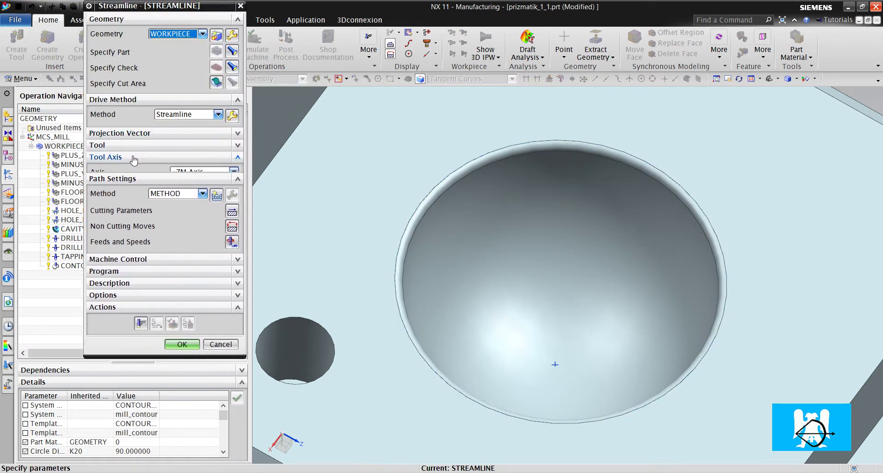
{"action": "left_click", "coordinate": [166, 133]}
{"action": "left_click", "coordinate": [185, 148]}
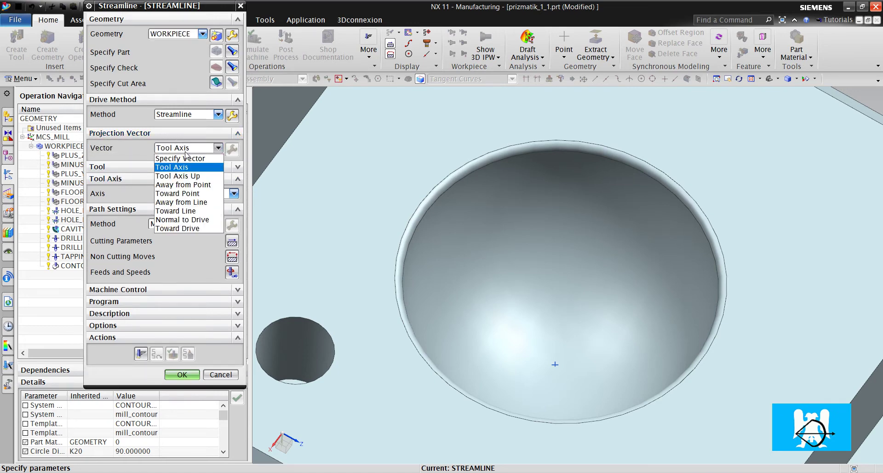
{"action": "left_click", "coordinate": [183, 228]}
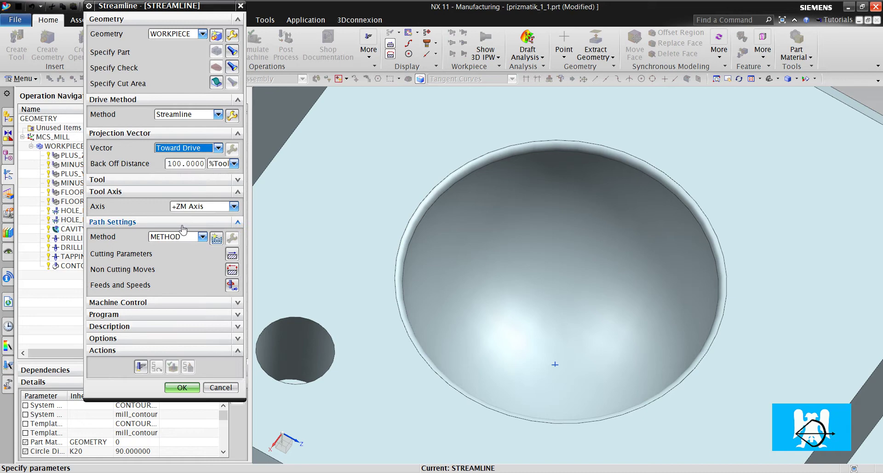
{"action": "scroll", "coordinate": [517, 186], "scroll_direction": "down", "scroll_amount": 4}
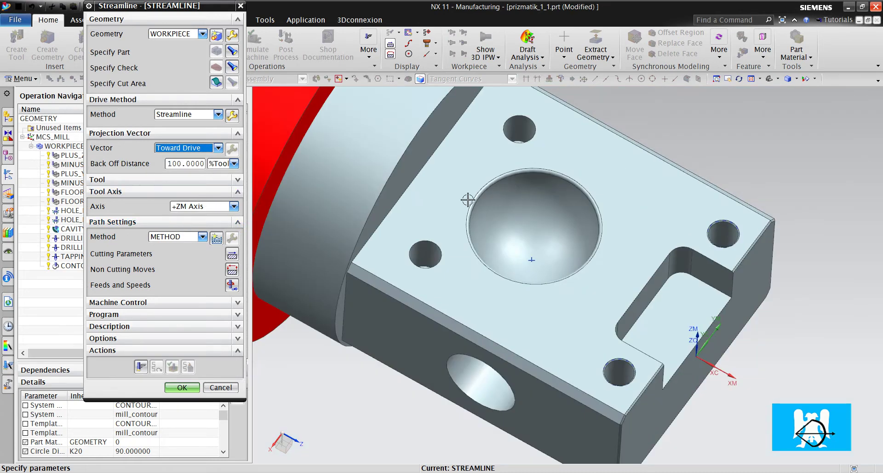
- Generate the Streamline toolpath and zoom in and out to inspect its dense spiral passes
{"action": "left_click", "coordinate": [141, 367]}
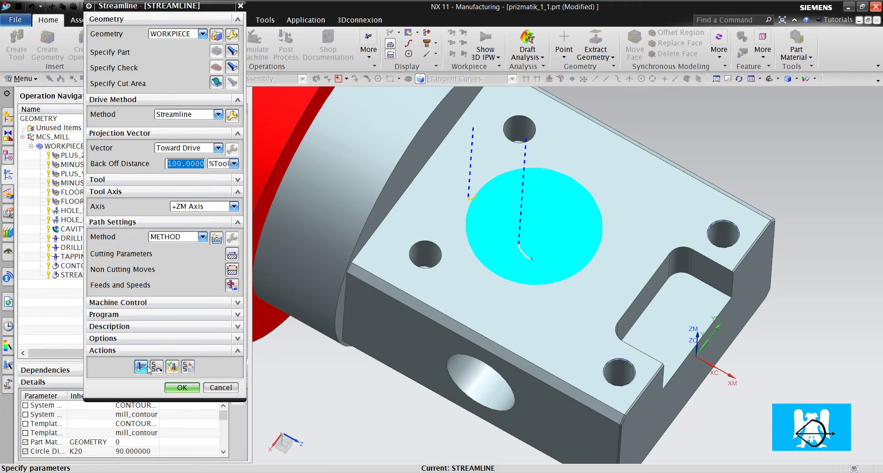
{"action": "scroll", "coordinate": [544, 239], "scroll_direction": "up", "scroll_amount": 5}
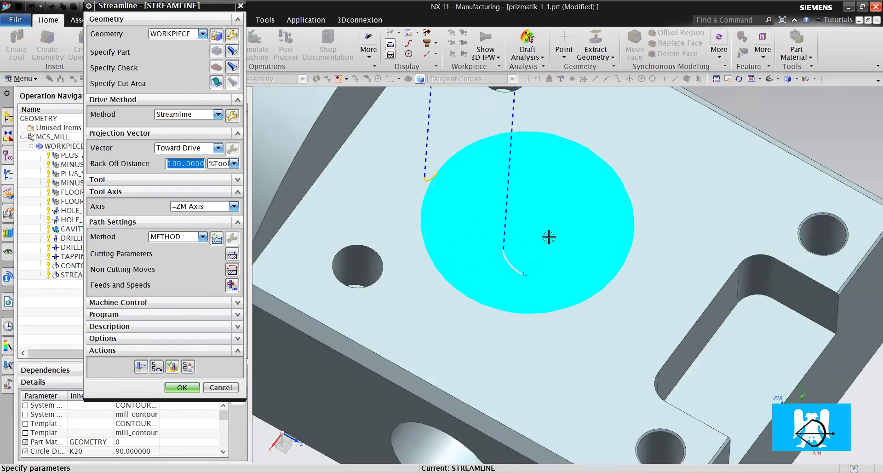
{"action": "scroll", "coordinate": [543, 251], "scroll_direction": "down", "scroll_amount": 5}
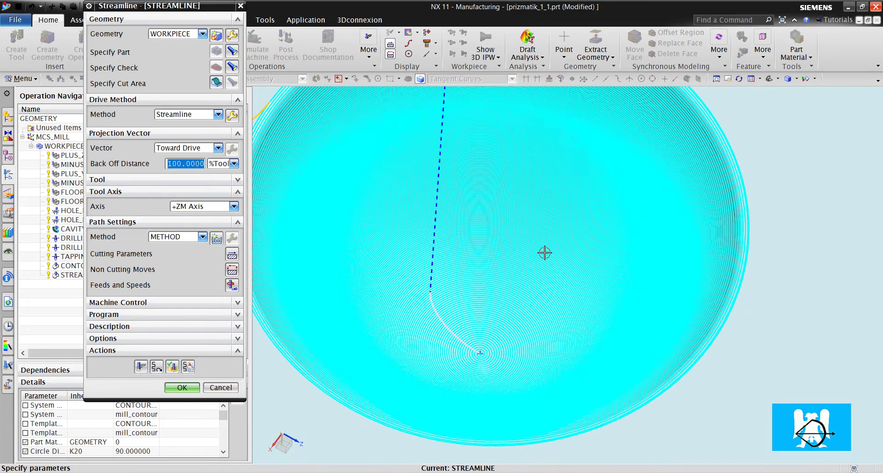
{"action": "scroll", "coordinate": [624, 176], "scroll_direction": "up", "scroll_amount": 5}
{"action": "scroll", "coordinate": [624, 175], "scroll_direction": "down", "scroll_amount": 8}
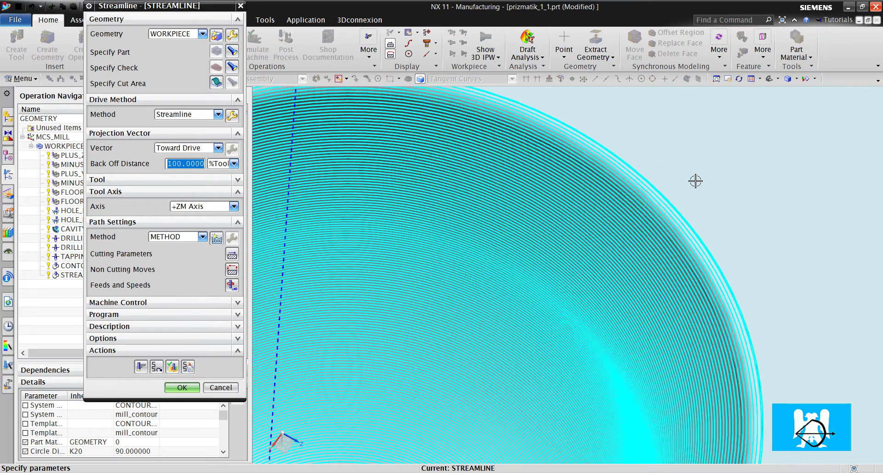
{"action": "scroll", "coordinate": [426, 211], "scroll_direction": "up", "scroll_amount": 6}
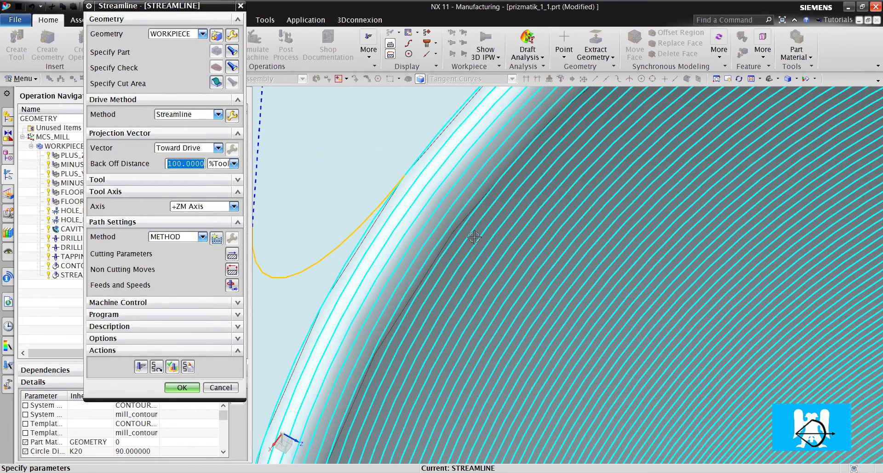
{"action": "scroll", "coordinate": [478, 227], "scroll_direction": "down", "scroll_amount": 2}
{"action": "scroll", "coordinate": [478, 227], "scroll_direction": "down", "scroll_amount": 3}
{"action": "scroll", "coordinate": [461, 217], "scroll_direction": "up", "scroll_amount": 1}
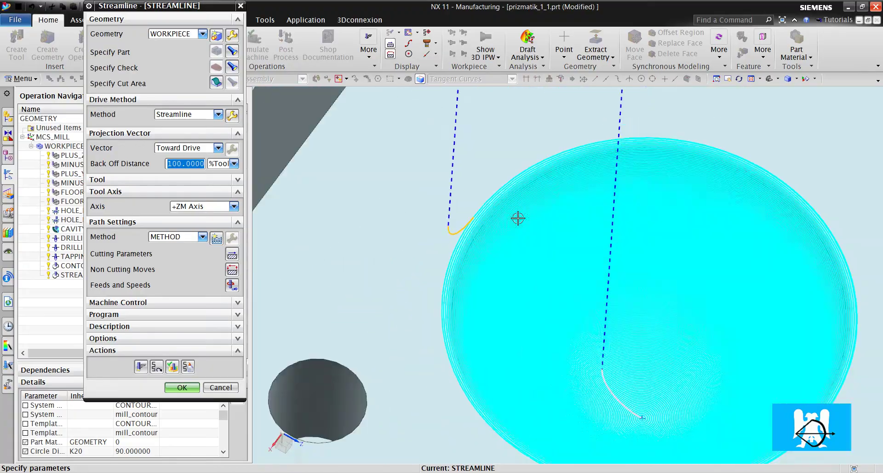
{"action": "scroll", "coordinate": [496, 217], "scroll_direction": "down", "scroll_amount": 1}
{"action": "scroll", "coordinate": [456, 213], "scroll_direction": "up", "scroll_amount": 4}
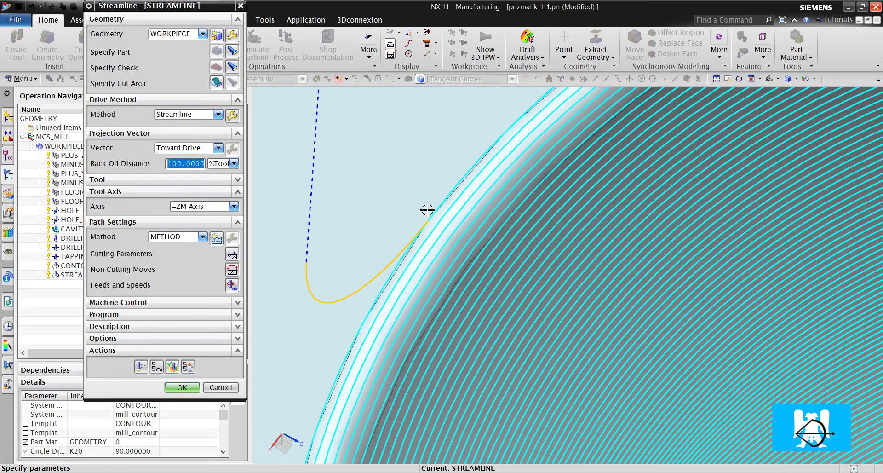
{"action": "scroll", "coordinate": [418, 199], "scroll_direction": "down", "scroll_amount": 4}
{"action": "scroll", "coordinate": [485, 285], "scroll_direction": "up", "scroll_amount": 2}
{"action": "scroll", "coordinate": [577, 396], "scroll_direction": "up", "scroll_amount": 4}
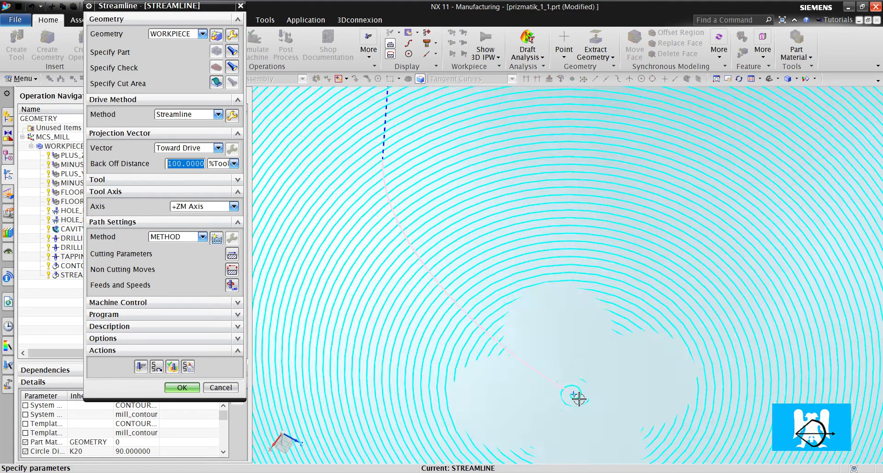
{"action": "scroll", "coordinate": [543, 338], "scroll_direction": "down", "scroll_amount": 6}
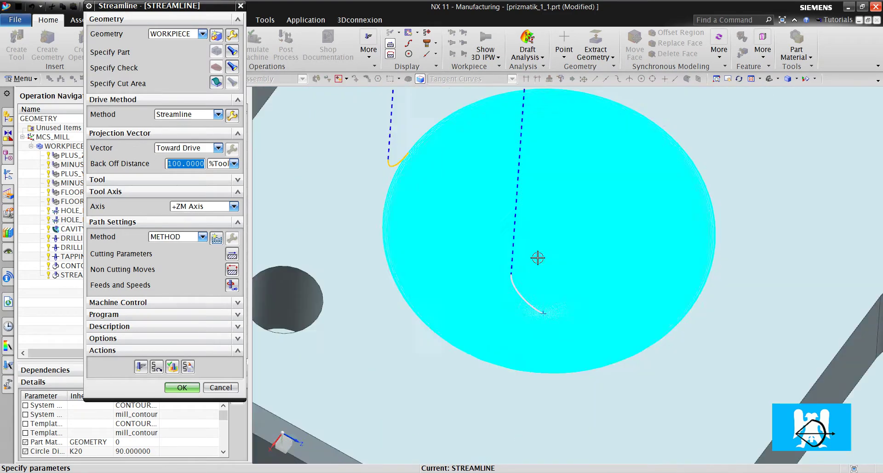
{"action": "scroll", "coordinate": [631, 176], "scroll_direction": "up", "scroll_amount": 5}
{"action": "scroll", "coordinate": [632, 176], "scroll_direction": "up", "scroll_amount": 2}
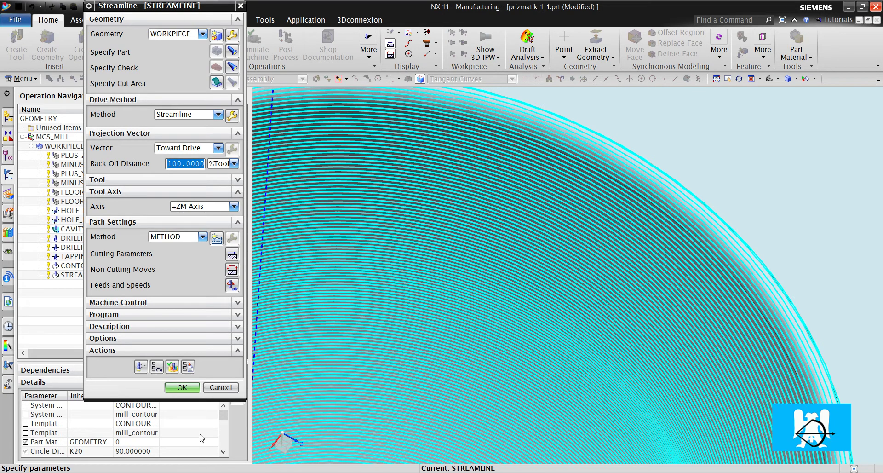
- Accept the Streamline operation and select STREAMLINE in the navigator to display its toolpath
{"action": "left_click", "coordinate": [181, 390]}
{"action": "left_click", "coordinate": [109, 290]}
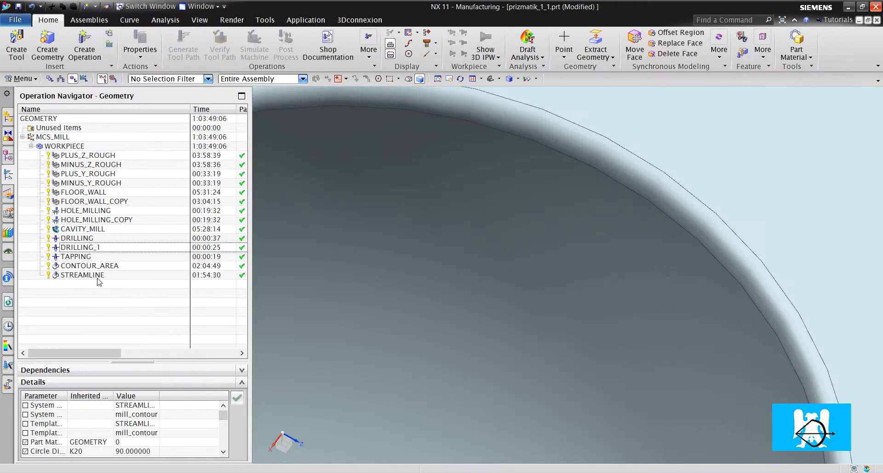
{"action": "left_click", "coordinate": [97, 276]}
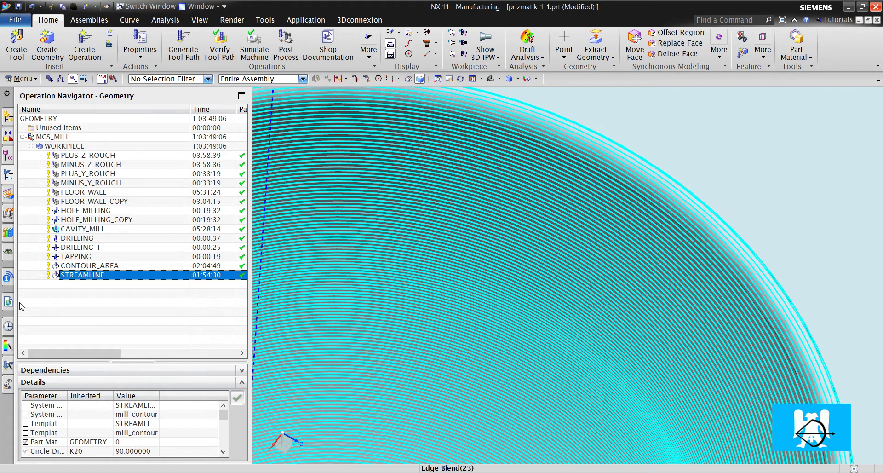
{"action": "left_click", "coordinate": [87, 291]}
{"action": "left_click", "coordinate": [97, 274]}
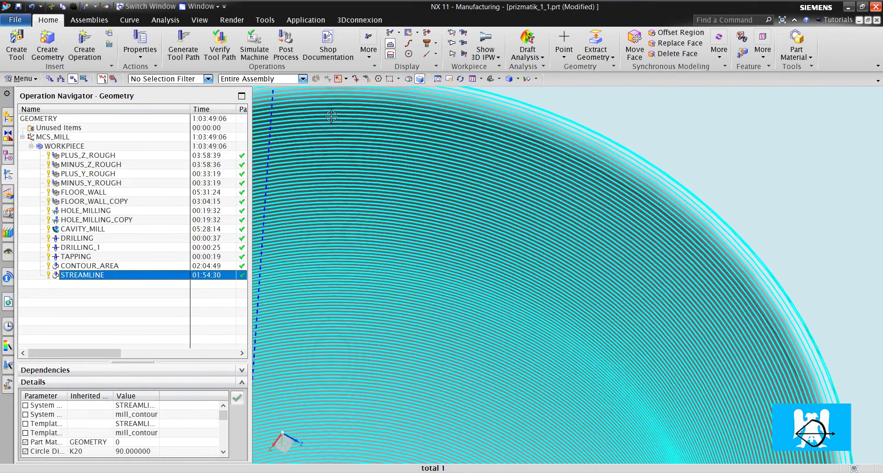
- Turn on display of the toolpath's individual motion points
{"action": "left_click", "coordinate": [408, 44]}
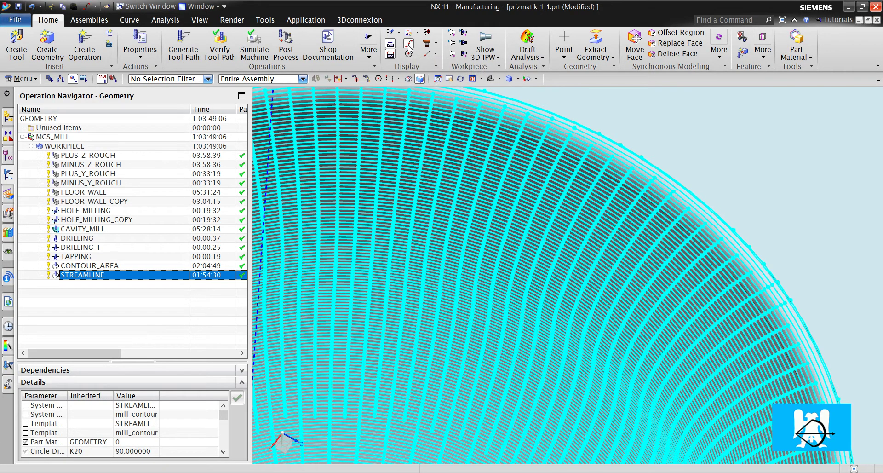
{"action": "scroll", "coordinate": [649, 152], "scroll_direction": "up", "scroll_amount": 5}
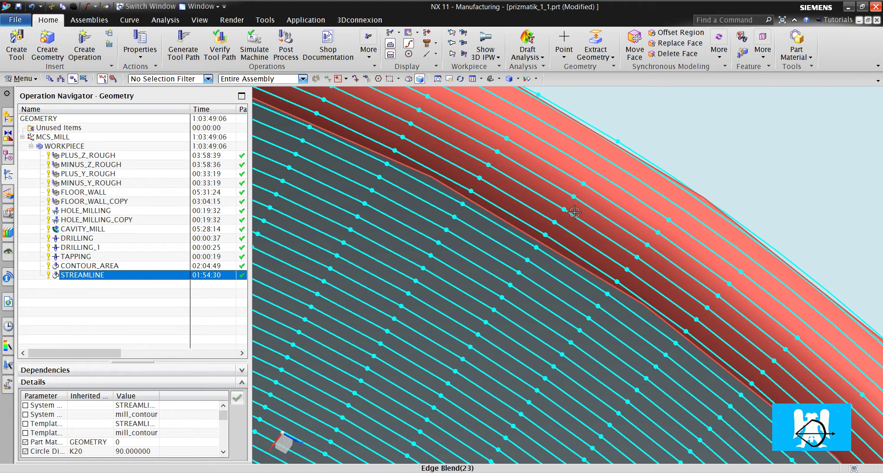
{"action": "left_click", "coordinate": [408, 36]}
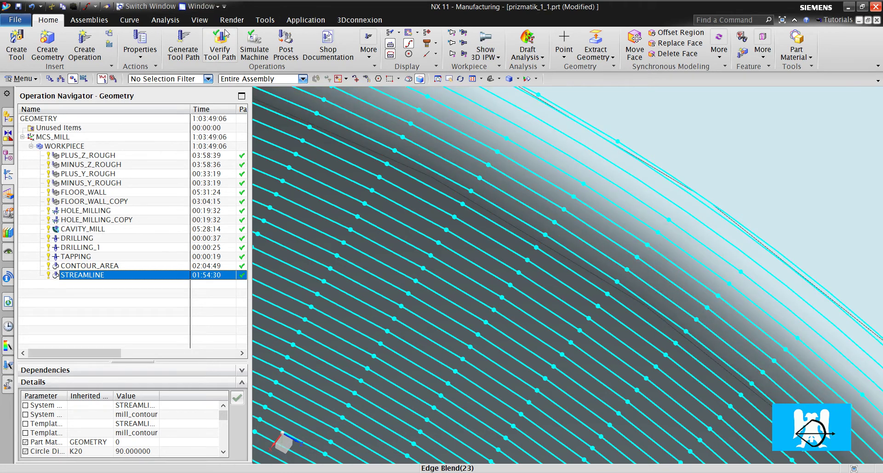
- Reopen STREAMLINE, replay its path from a picked point, stepping the tool forward and back
{"action": "double_click", "coordinate": [119, 274]}
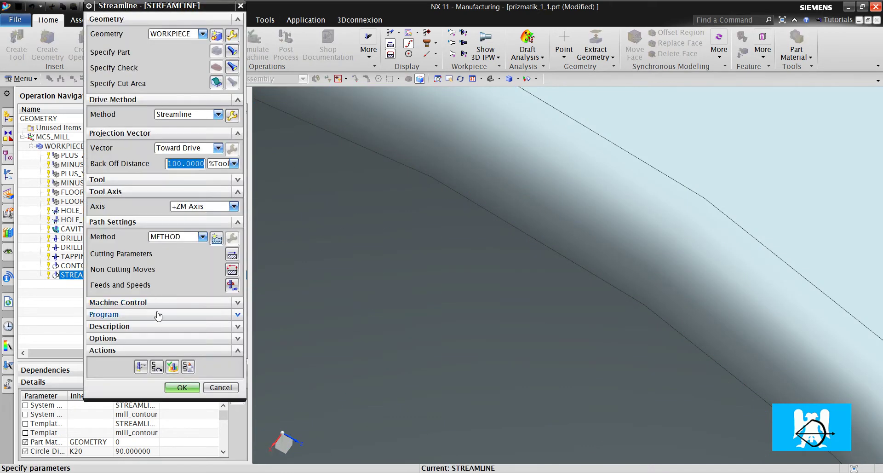
{"action": "left_click", "coordinate": [180, 357]}
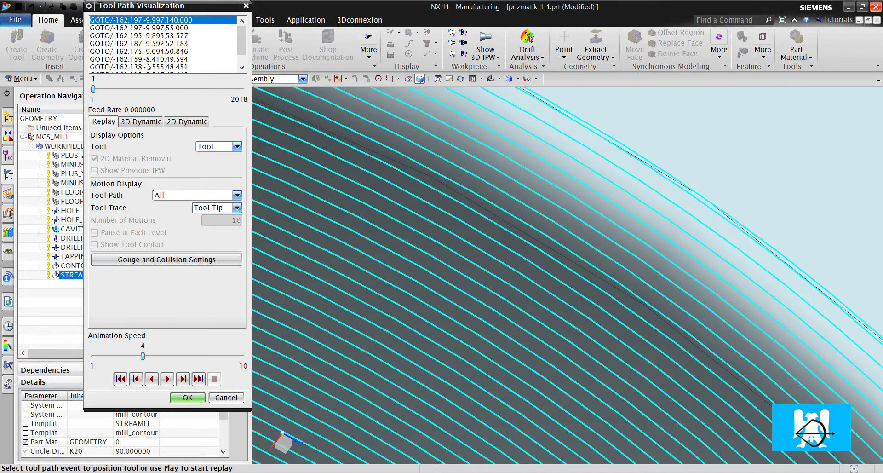
{"action": "left_click", "coordinate": [326, 247]}
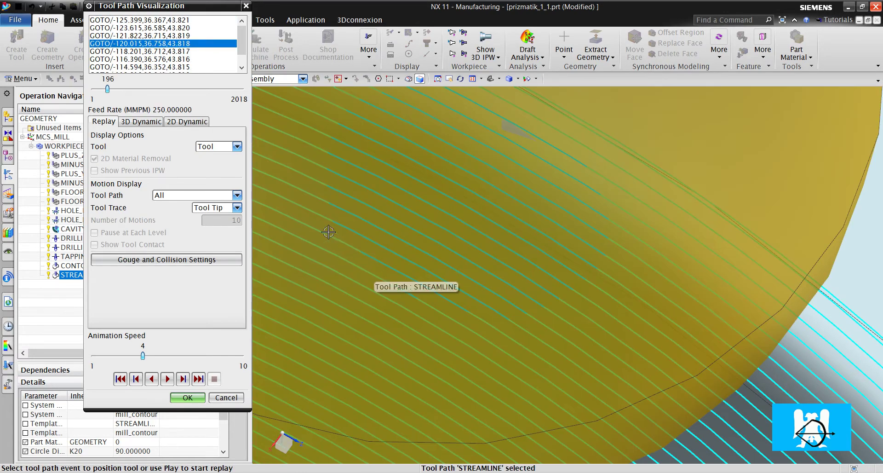
{"action": "scroll", "coordinate": [448, 250], "scroll_direction": "down", "scroll_amount": 5}
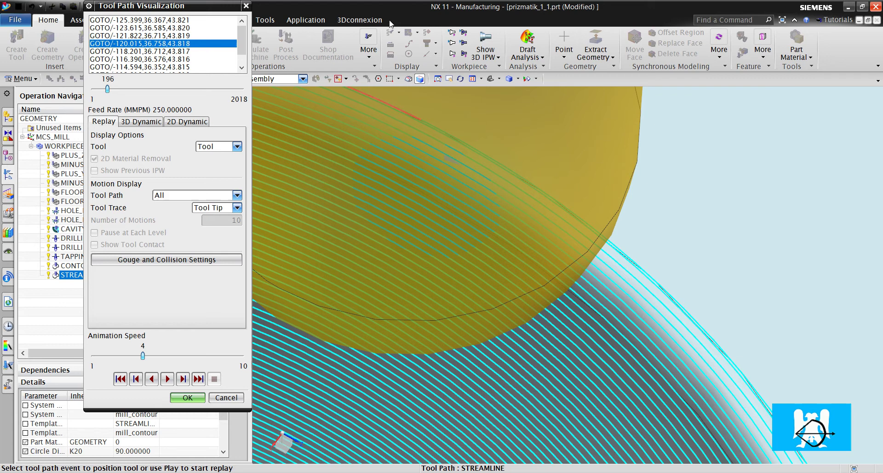
{"action": "left_click", "coordinate": [183, 378]}
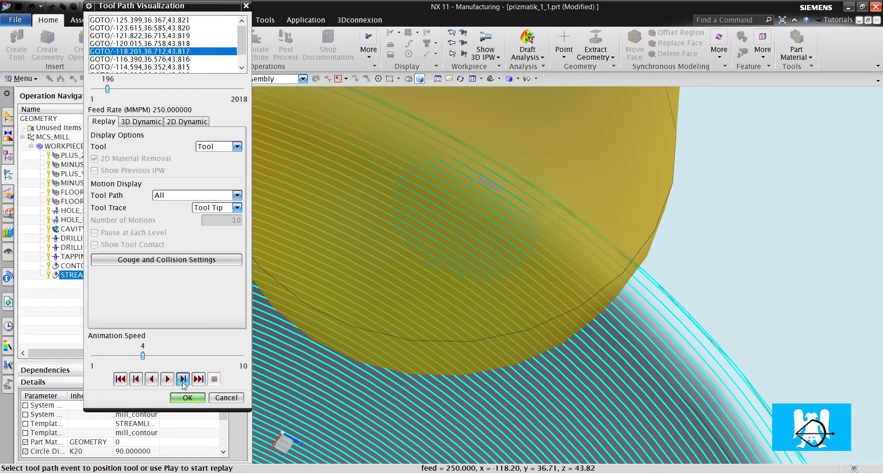
{"action": "left_click", "coordinate": [136, 378]}
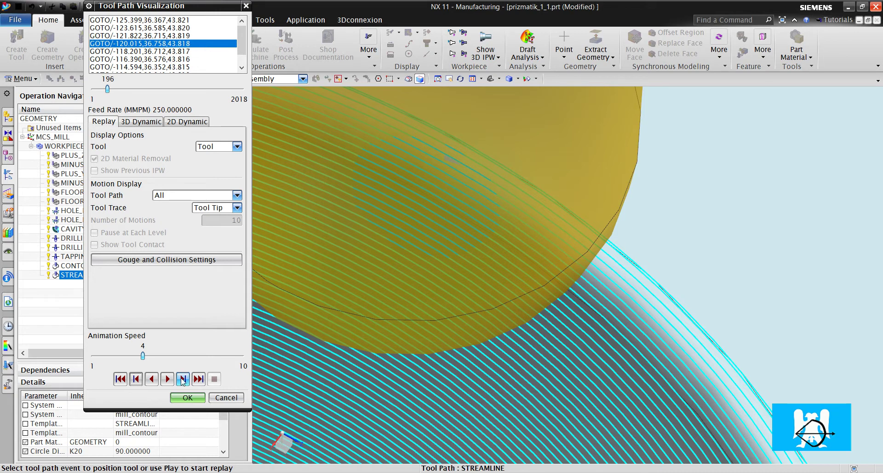
{"action": "left_click", "coordinate": [183, 379]}
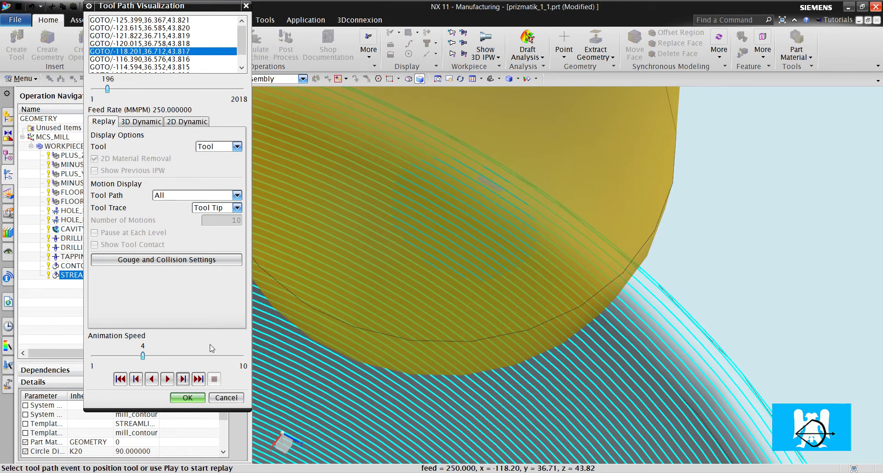
{"action": "left_click", "coordinate": [226, 398]}
- Close and reopen STREAMLINE, dismiss its replay, then reselect it to redisplay the toolpath points
{"action": "left_click", "coordinate": [179, 390]}
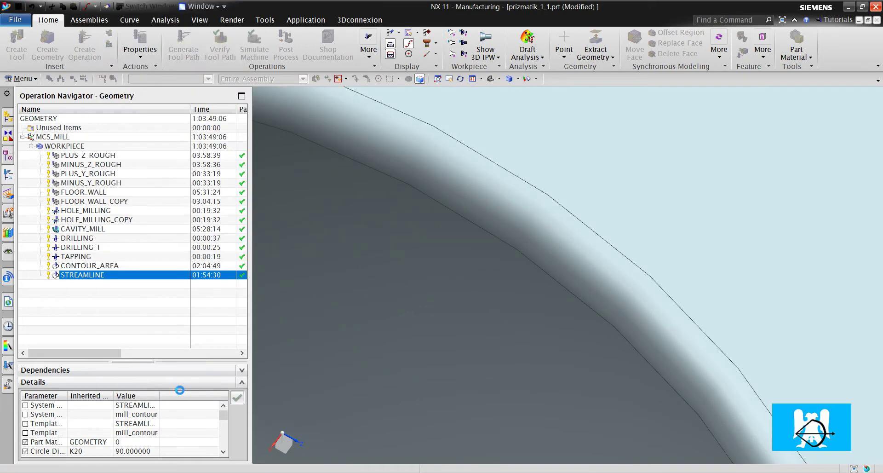
{"action": "left_click", "coordinate": [113, 316]}
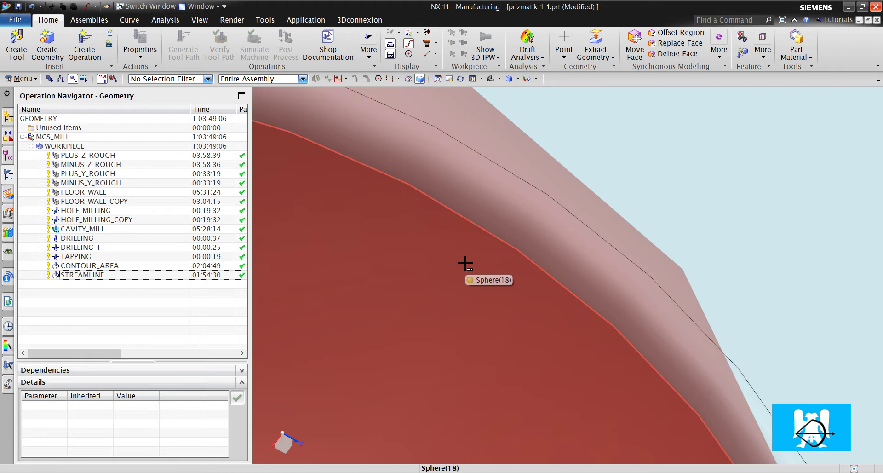
{"action": "double_click", "coordinate": [99, 274]}
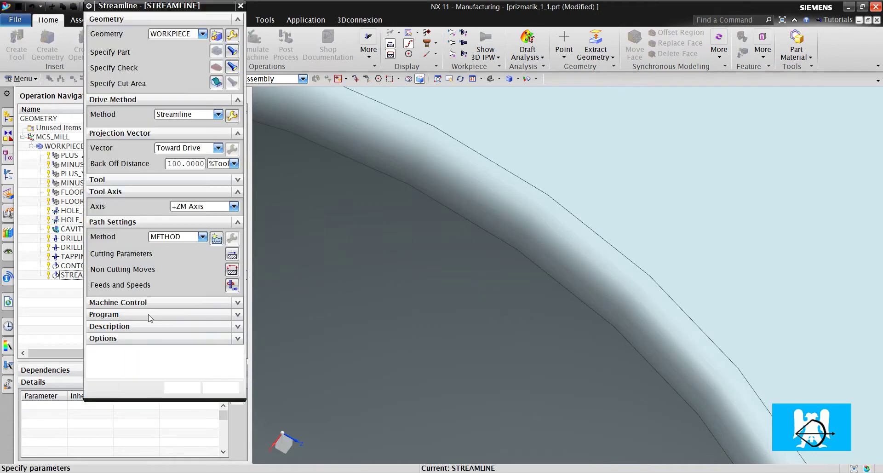
{"action": "left_click", "coordinate": [174, 365]}
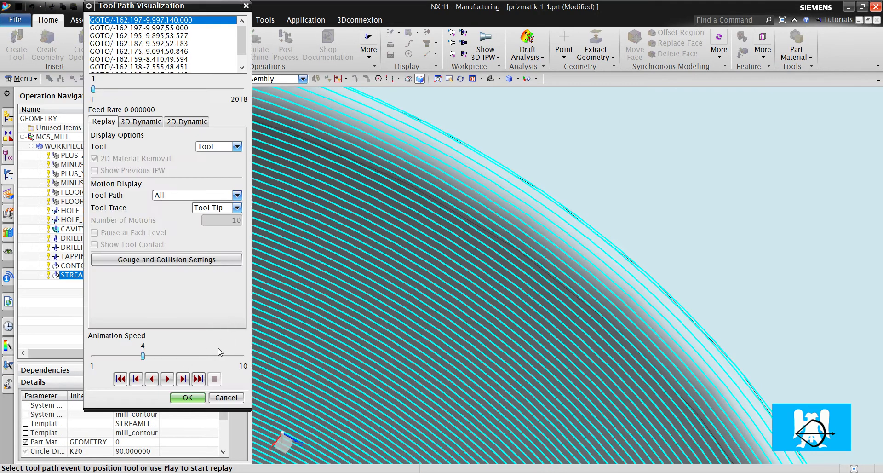
{"action": "left_click", "coordinate": [227, 397]}
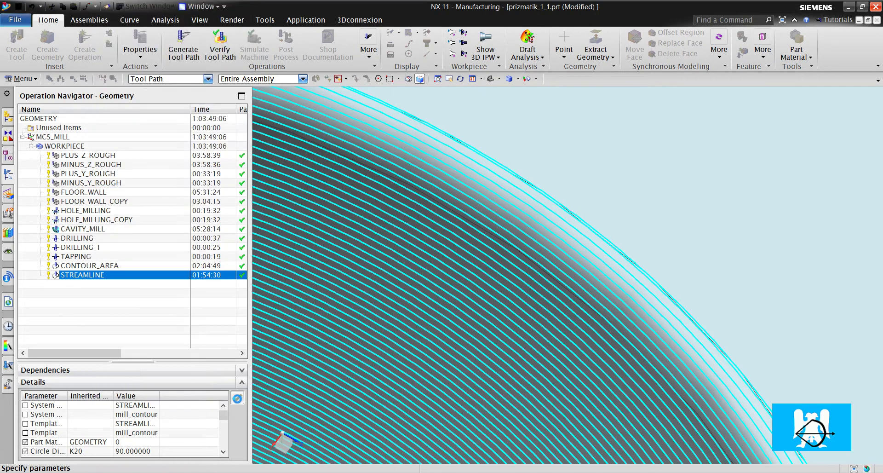
{"action": "left_click", "coordinate": [221, 389]}
{"action": "left_click", "coordinate": [141, 330]}
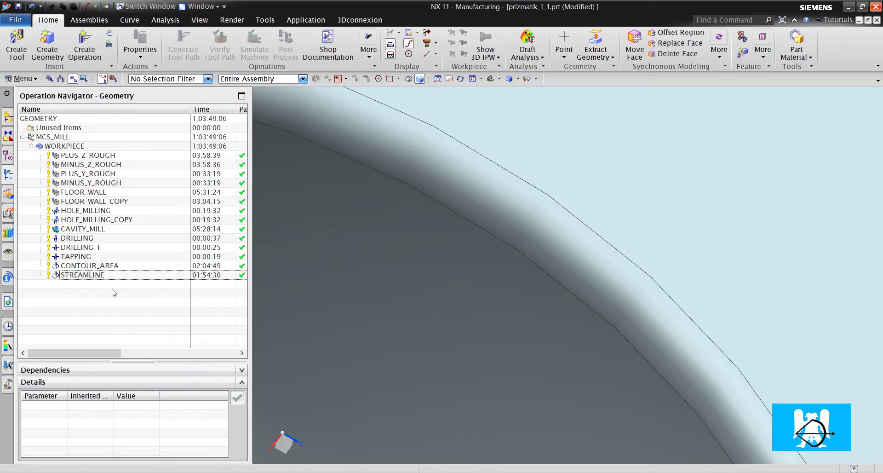
{"action": "left_click", "coordinate": [110, 276]}
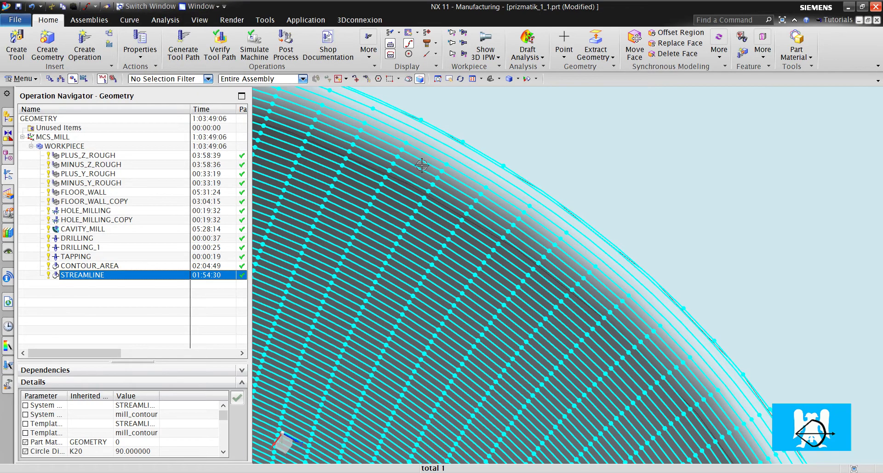
- Measure the distance from a blend-face point to a sphere-face point, reading 1.9409 mm
{"action": "left_click", "coordinate": [174, 21]}
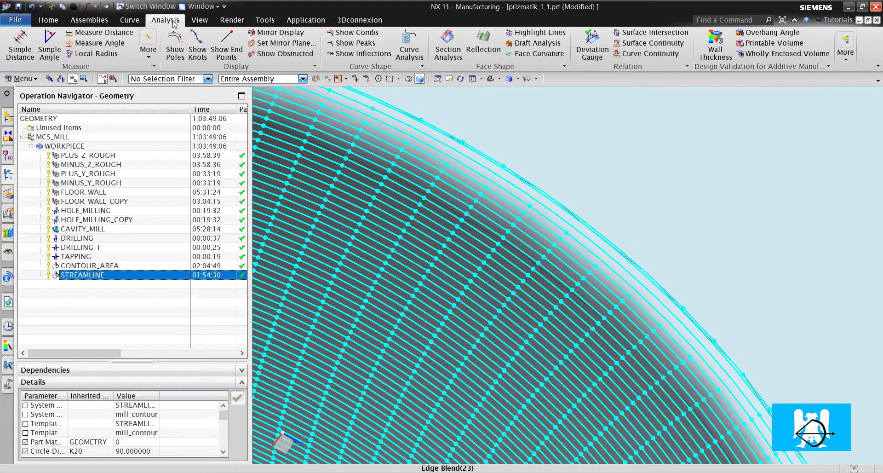
{"action": "left_click", "coordinate": [87, 33]}
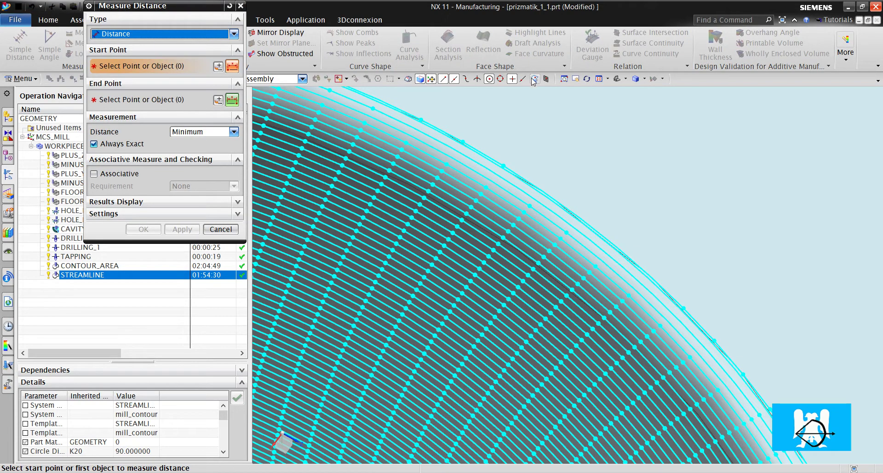
{"action": "scroll", "coordinate": [472, 202], "scroll_direction": "up", "scroll_amount": 3}
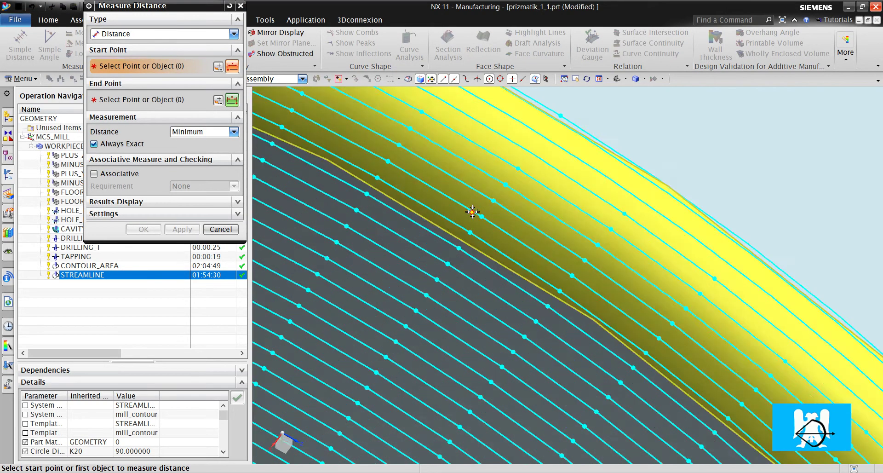
{"action": "scroll", "coordinate": [473, 212], "scroll_direction": "up", "scroll_amount": 2}
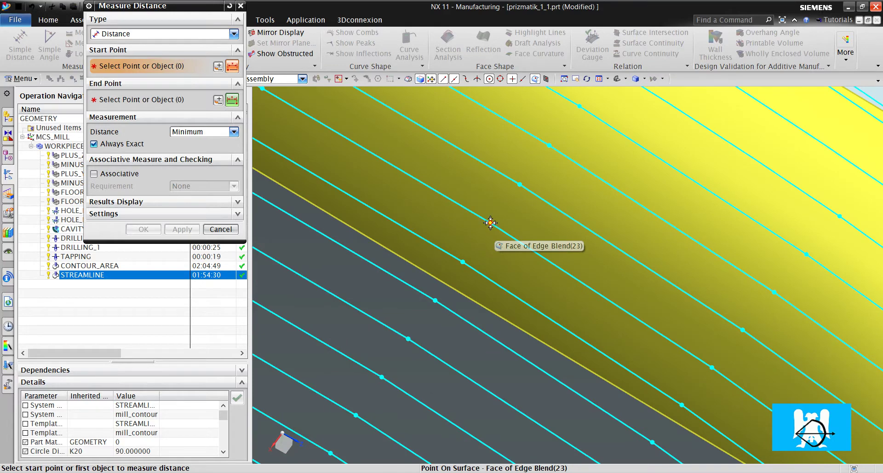
{"action": "left_click", "coordinate": [491, 222]}
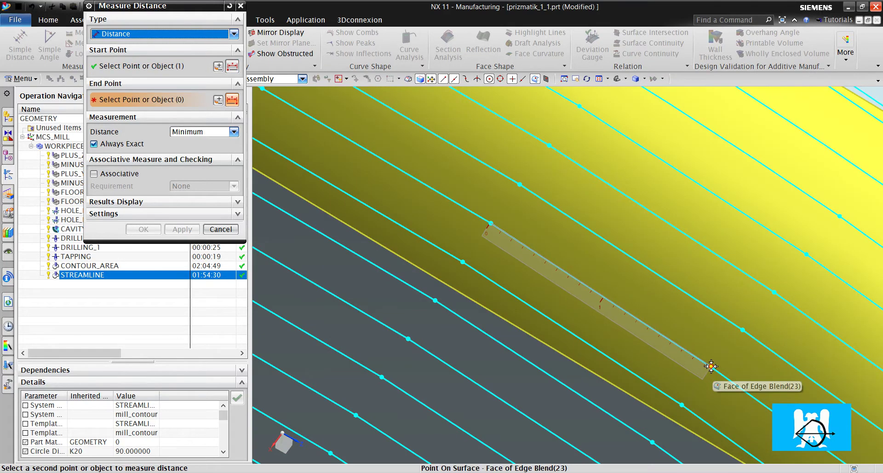
{"action": "left_click", "coordinate": [701, 376]}
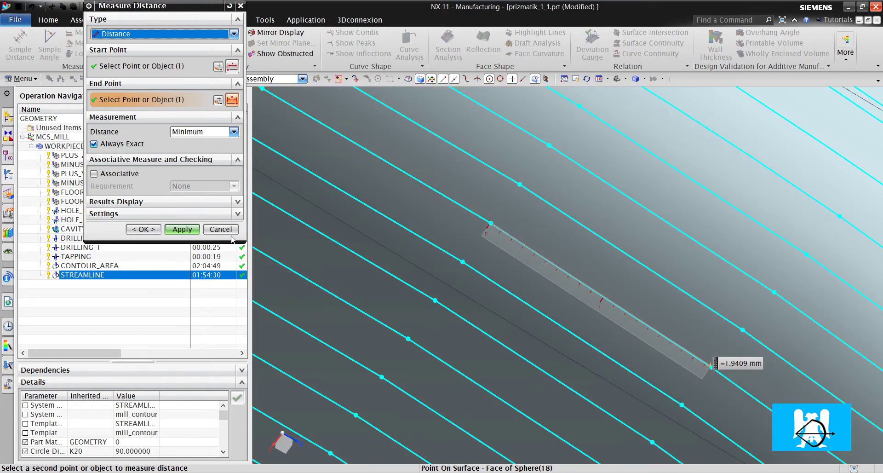
{"action": "left_click", "coordinate": [228, 230]}
- Reopen the STREAMLINE operation and review its Streamline drive settings without changes
{"action": "scroll", "coordinate": [460, 213], "scroll_direction": "down", "scroll_amount": 5}
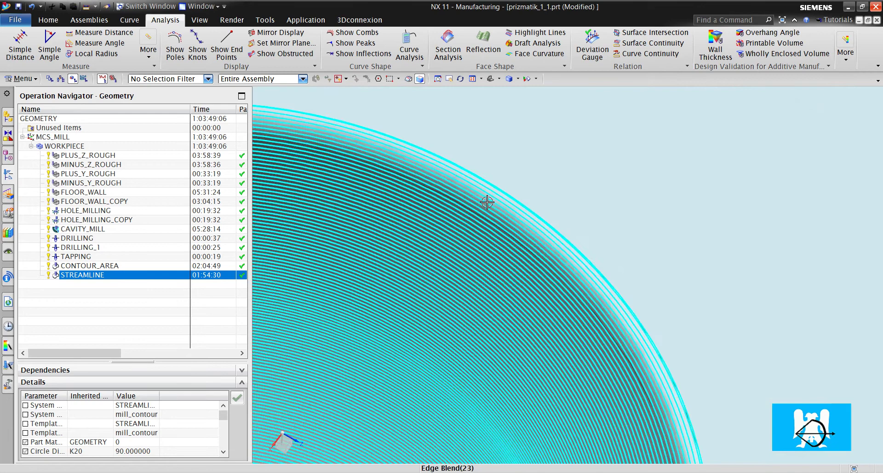
{"action": "scroll", "coordinate": [487, 202], "scroll_direction": "down", "scroll_amount": 5}
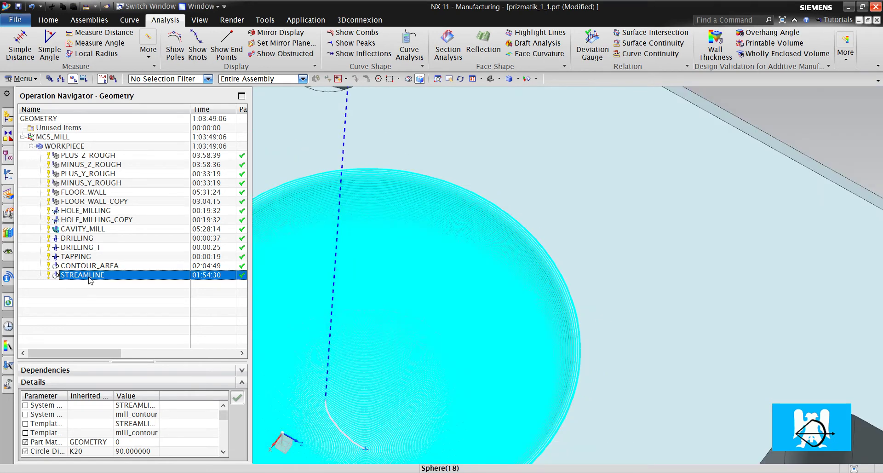
{"action": "double_click", "coordinate": [89, 277]}
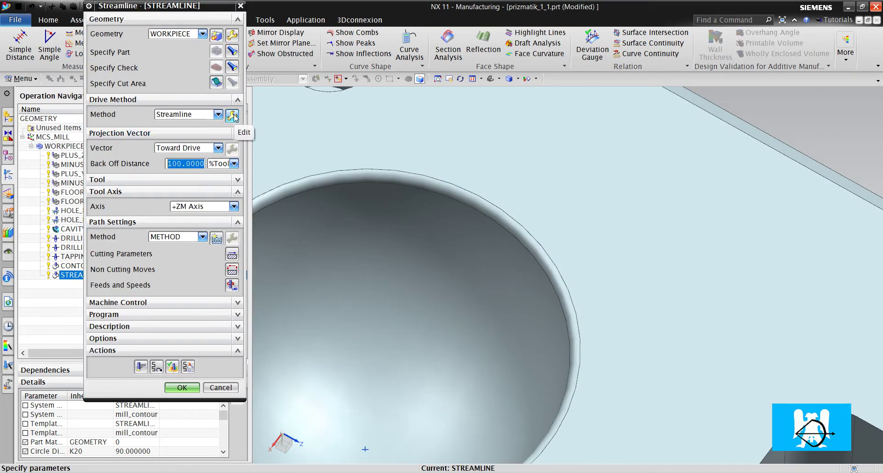
{"action": "left_click", "coordinate": [232, 115]}
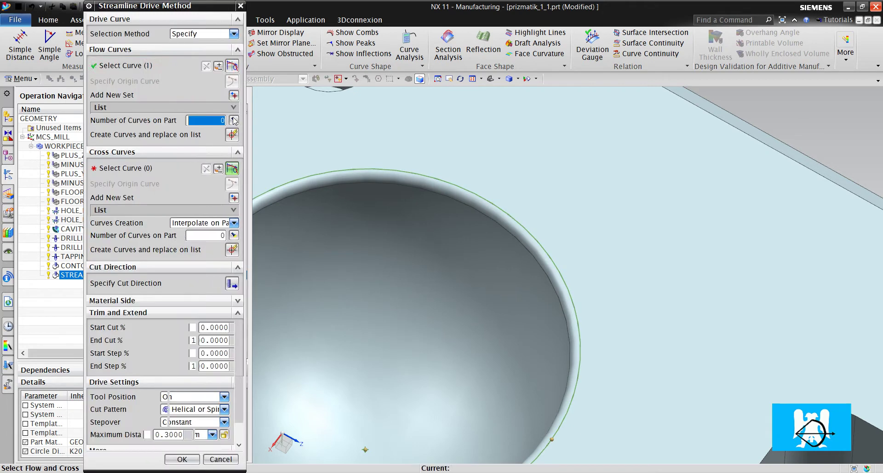
{"action": "left_click", "coordinate": [230, 459]}
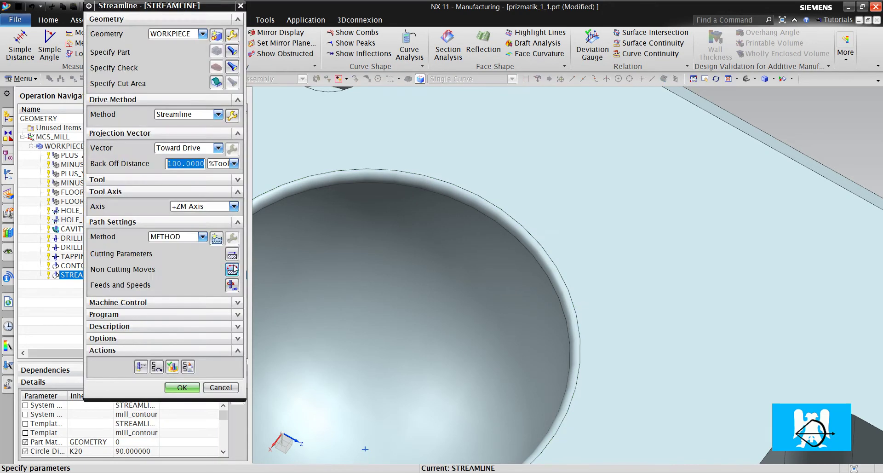
- In Cutting Parameters, set inside tolerance to 0.0030 and max step to 0.1 mm
{"action": "left_click", "coordinate": [233, 177]}
{"action": "left_click", "coordinate": [228, 31]}
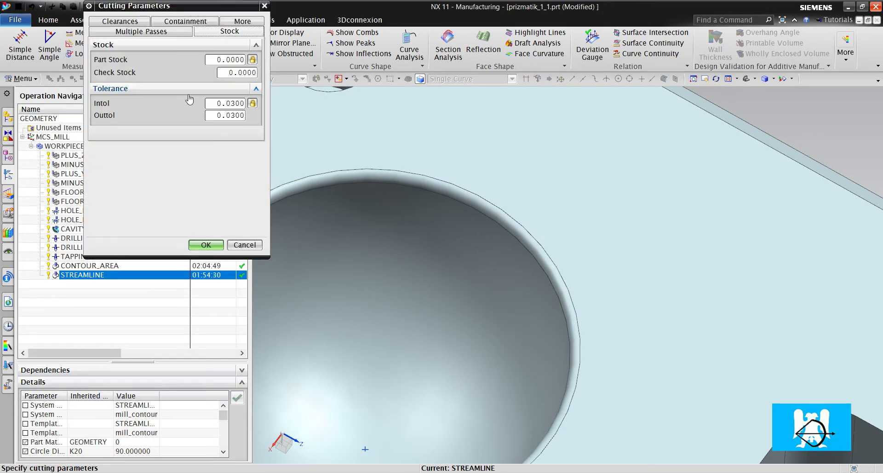
{"action": "left_click", "coordinate": [225, 103]}
{"action": "type", "text": "0"}
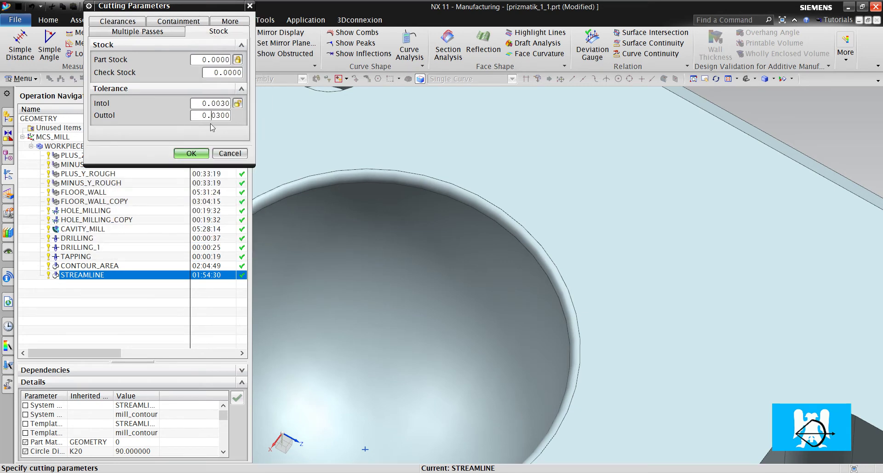
{"action": "left_click", "coordinate": [230, 21]}
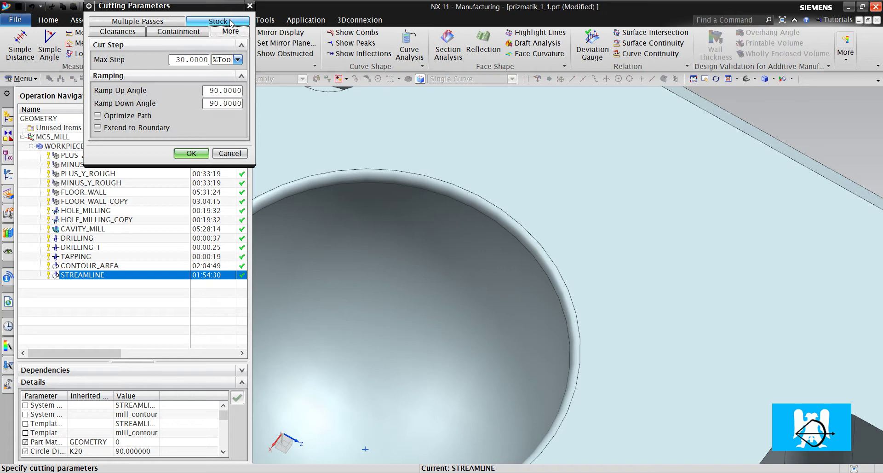
{"action": "left_click", "coordinate": [226, 61]}
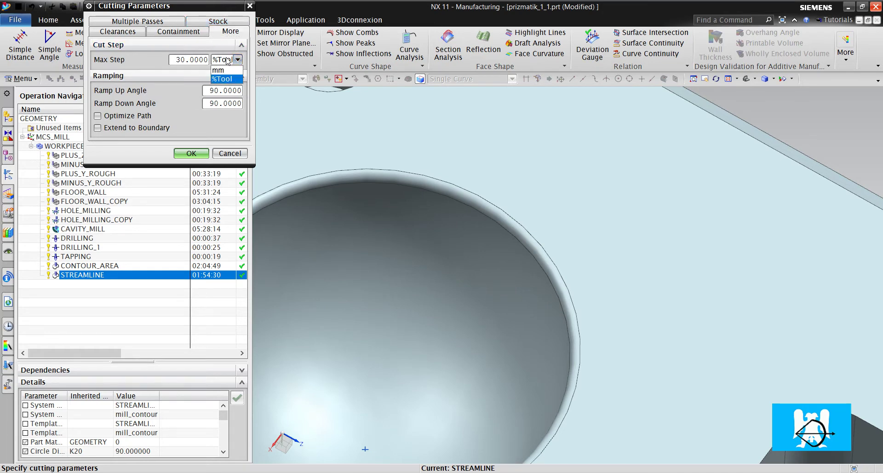
{"action": "left_click", "coordinate": [225, 79]}
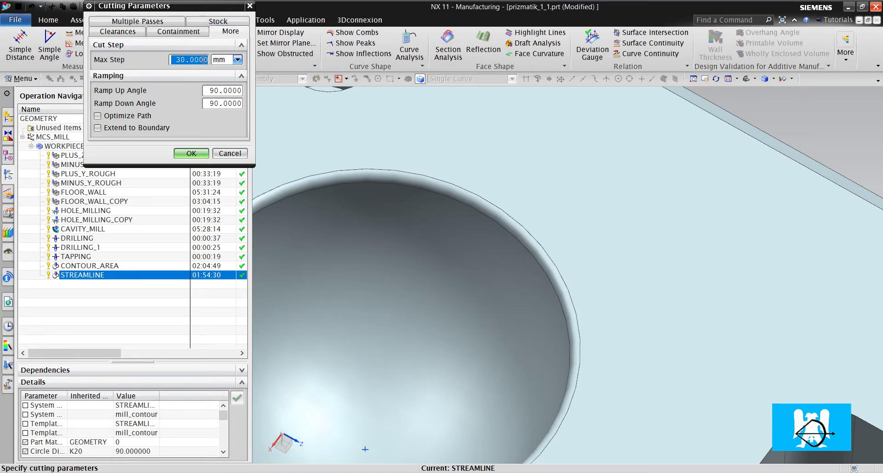
{"action": "type", "text": ".1"}
{"action": "left_click", "coordinate": [190, 153]}
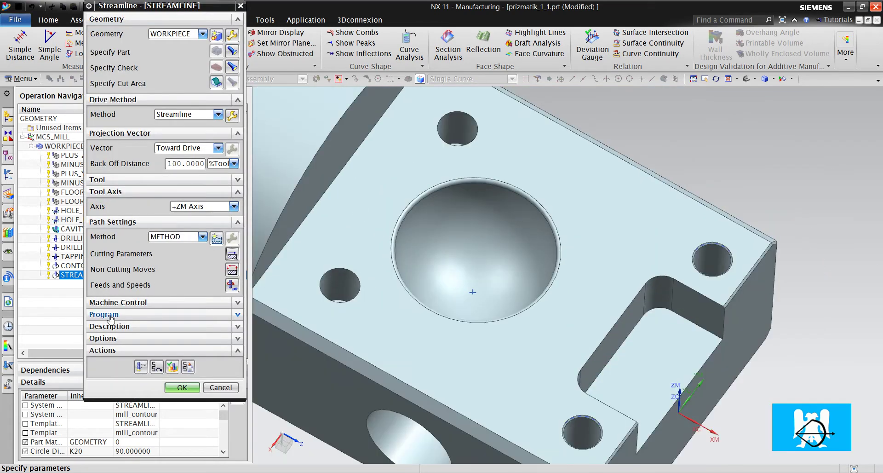
- Regenerate the toolpath with the new settings, inspect it, and accept the STREAMLINE operation
{"action": "left_click", "coordinate": [141, 366]}
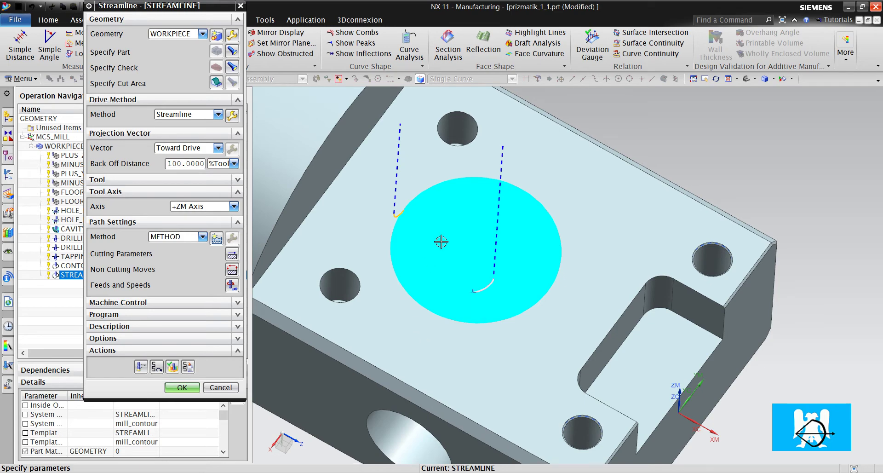
{"action": "scroll", "coordinate": [441, 248], "scroll_direction": "up", "scroll_amount": 3}
{"action": "scroll", "coordinate": [479, 282], "scroll_direction": "up", "scroll_amount": 5}
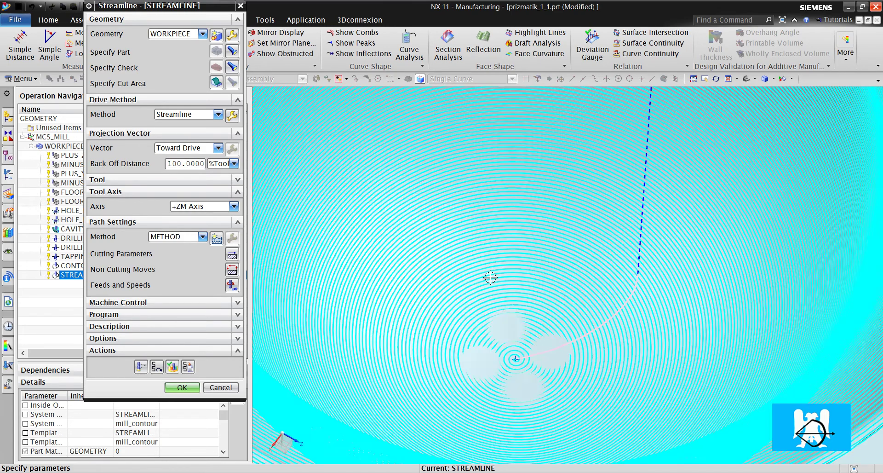
{"action": "scroll", "coordinate": [501, 274], "scroll_direction": "down", "scroll_amount": 5}
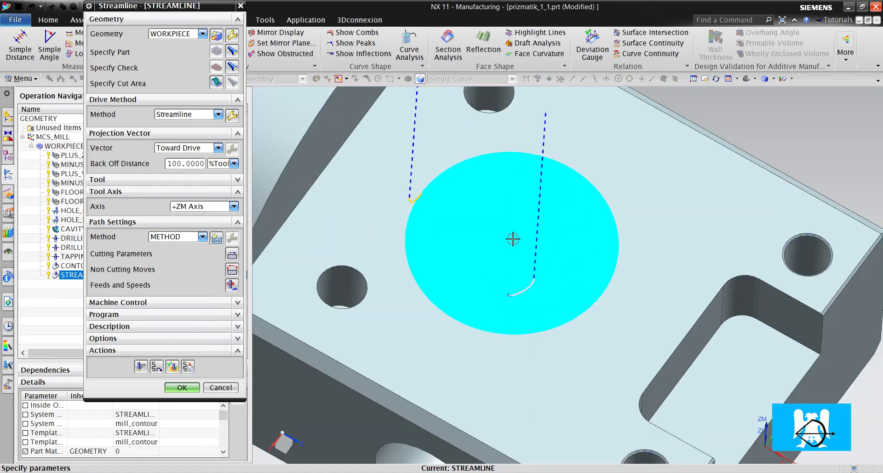
{"action": "scroll", "coordinate": [583, 175], "scroll_direction": "up", "scroll_amount": 5}
{"action": "scroll", "coordinate": [610, 178], "scroll_direction": "down", "scroll_amount": 3}
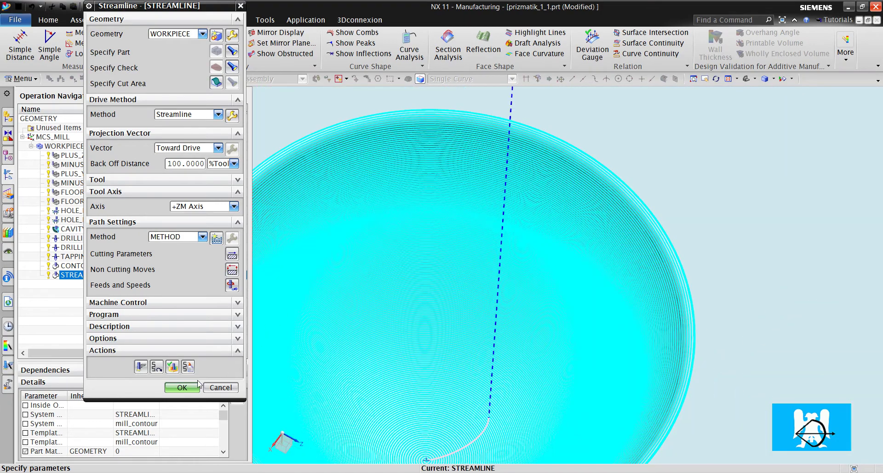
{"action": "left_click", "coordinate": [182, 387]}
{"action": "left_click", "coordinate": [113, 310]}
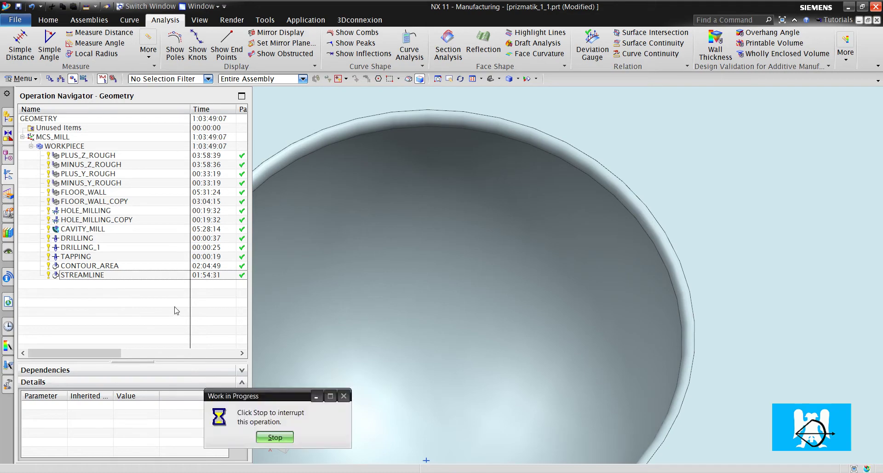
{"action": "scroll", "coordinate": [623, 203], "scroll_direction": "up", "scroll_amount": 6}
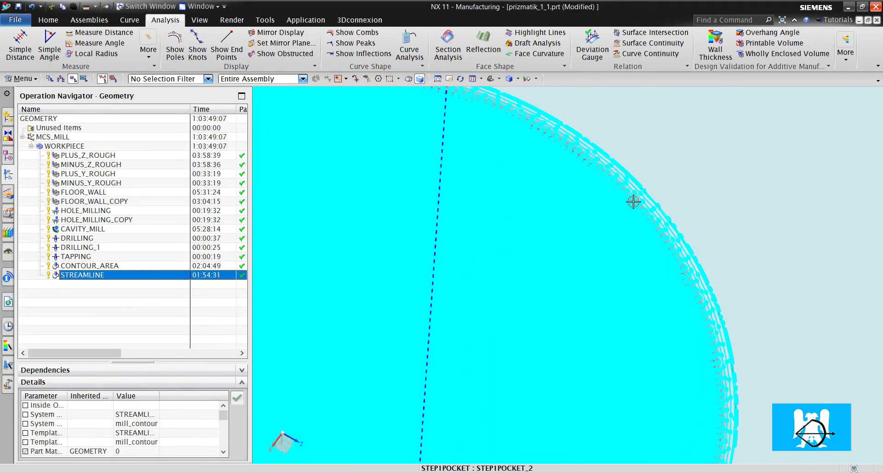
{"action": "scroll", "coordinate": [530, 227], "scroll_direction": "up", "scroll_amount": 2}
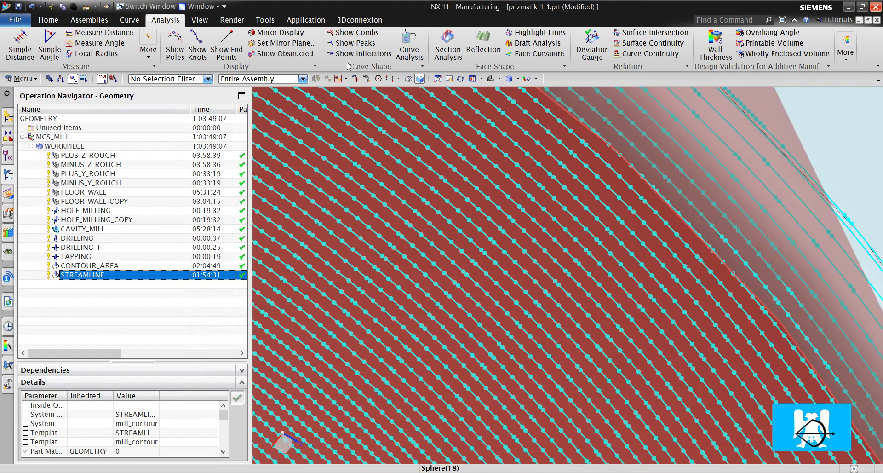
- Measure the gap from the sphere face to a toolpath point using point-on-face snap: −0.347586 mm
{"action": "left_click", "coordinate": [111, 32]}
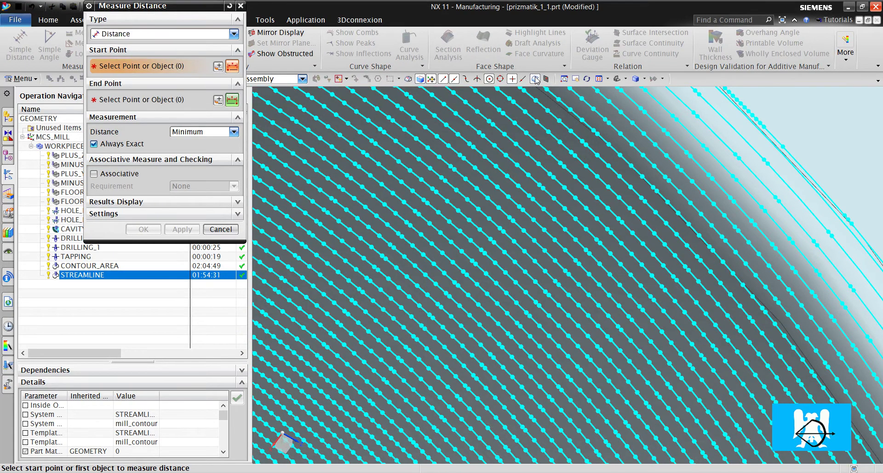
{"action": "left_click", "coordinate": [535, 80]}
{"action": "scroll", "coordinate": [555, 235], "scroll_direction": "up", "scroll_amount": 2}
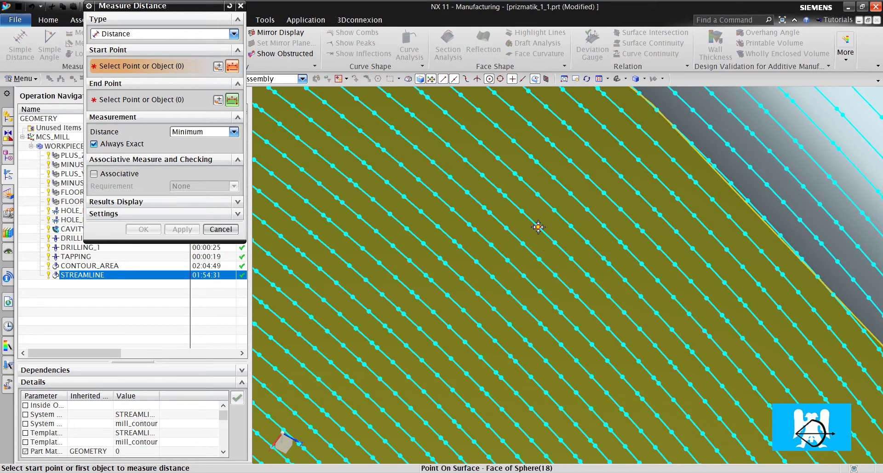
{"action": "left_click", "coordinate": [538, 227]}
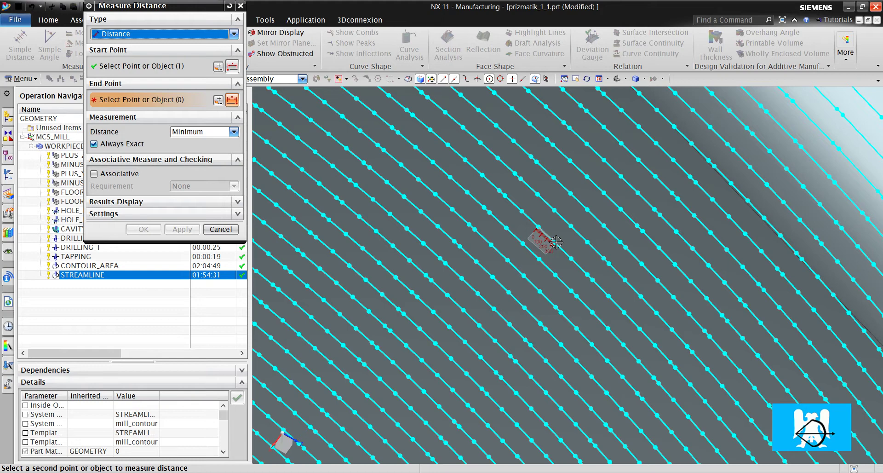
{"action": "left_click", "coordinate": [571, 252]}
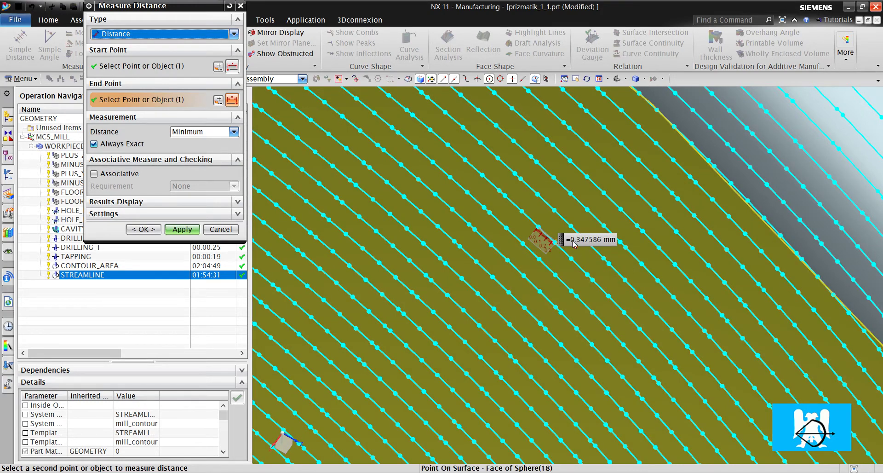
{"action": "scroll", "coordinate": [567, 207], "scroll_direction": "down", "scroll_amount": 2}
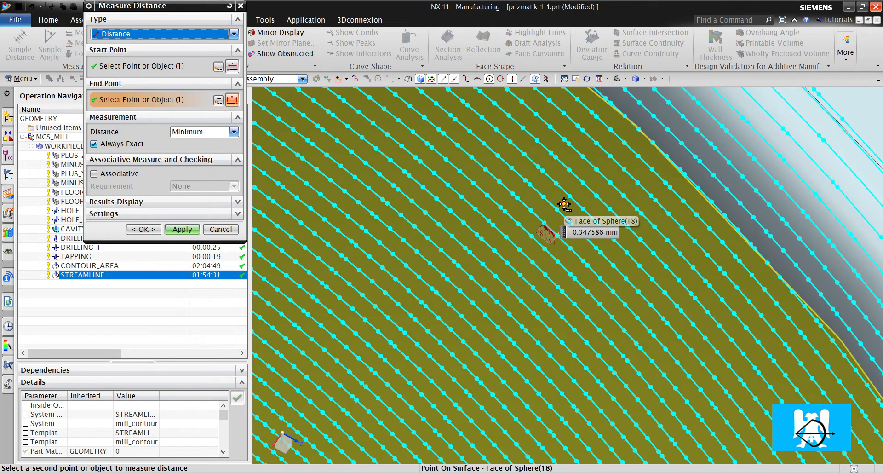
{"action": "scroll", "coordinate": [571, 197], "scroll_direction": "down", "scroll_amount": 4}
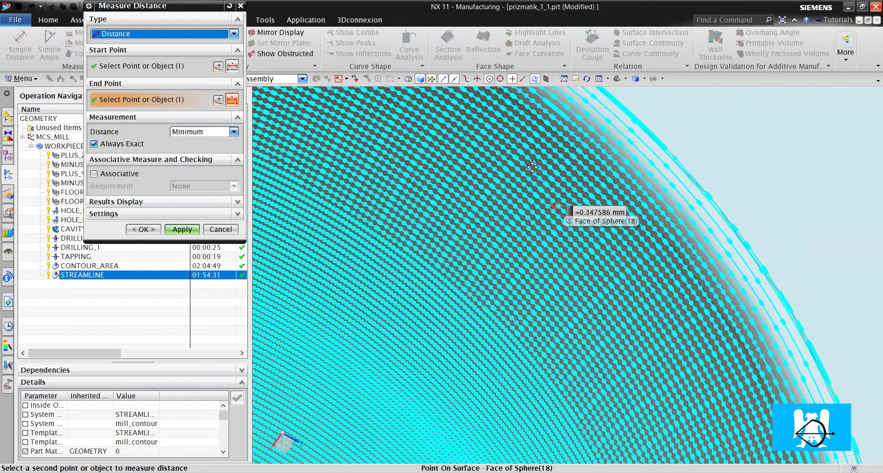
{"action": "scroll", "coordinate": [530, 165], "scroll_direction": "down", "scroll_amount": 5}
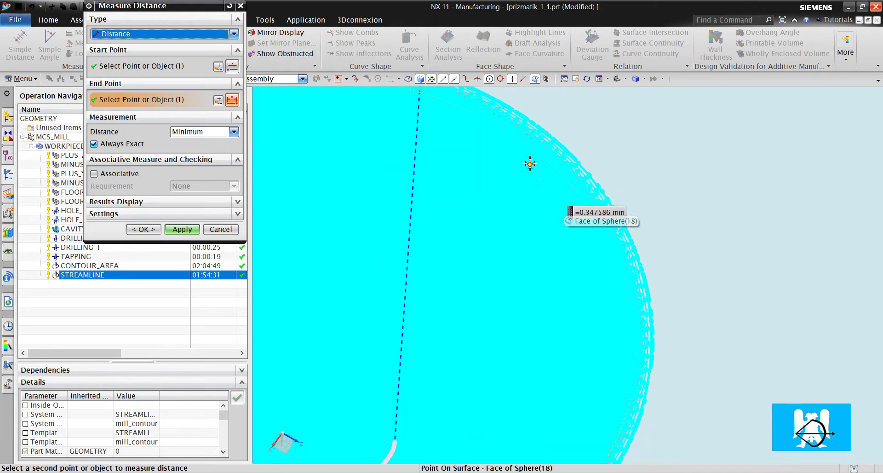
{"action": "scroll", "coordinate": [529, 164], "scroll_direction": "down", "scroll_amount": 2}
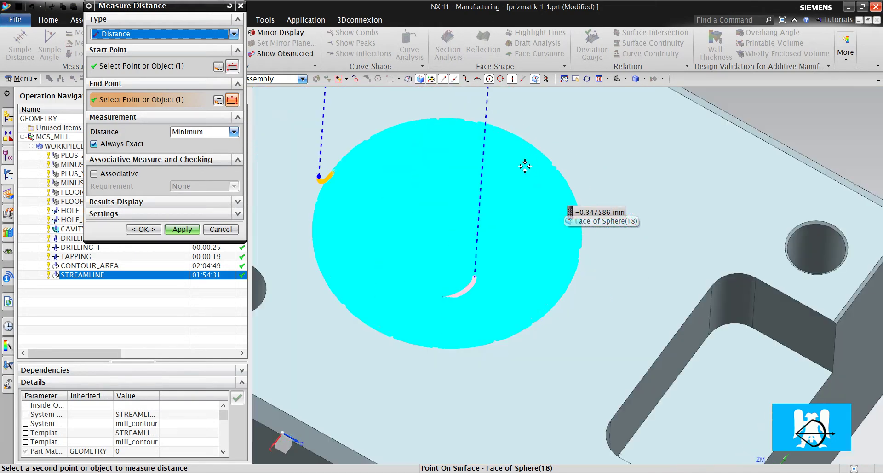
- Finish the measurement and switch the displayed toolpath from STREAMLINE to CONTOUR_AREA
{"action": "left_click", "coordinate": [141, 229]}
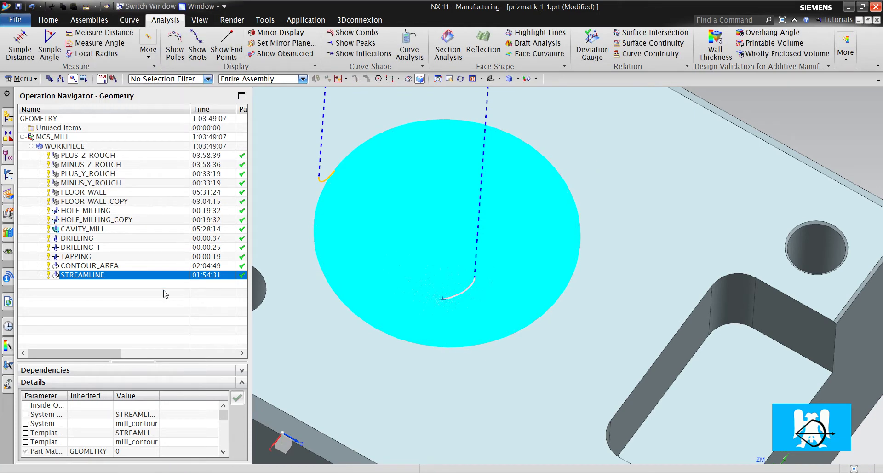
{"action": "left_click", "coordinate": [129, 303]}
{"action": "left_click", "coordinate": [96, 266]}
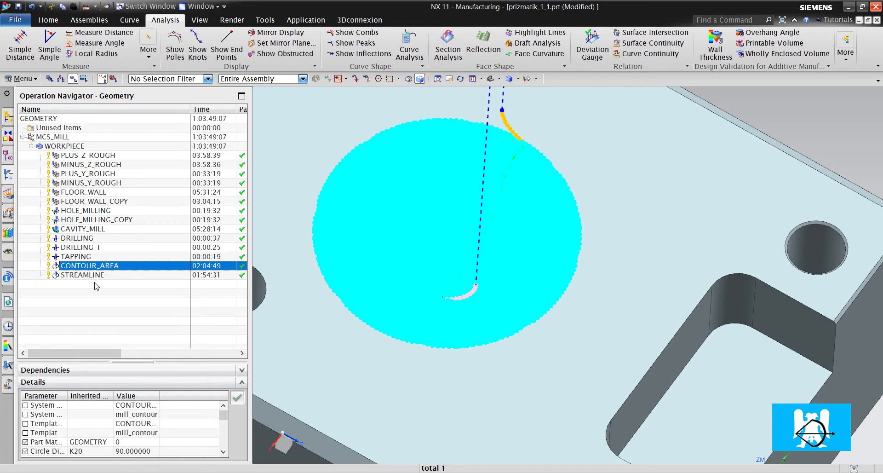
- Orbit the block to view the pocket, side wall and underside
{"action": "scroll", "coordinate": [426, 189], "scroll_direction": "down", "scroll_amount": 3}
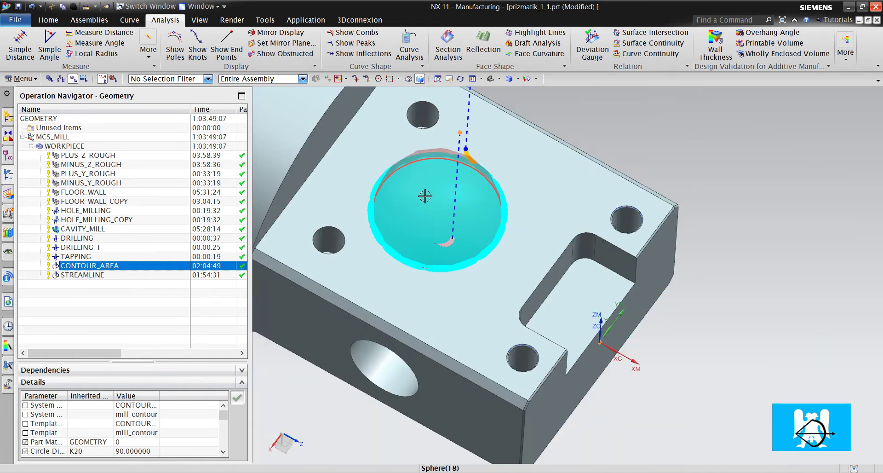
{"action": "scroll", "coordinate": [554, 287], "scroll_direction": "up", "scroll_amount": 3}
{"action": "middle_click_drag", "start_coordinate": [563, 293], "coordinate": [260, 232]}
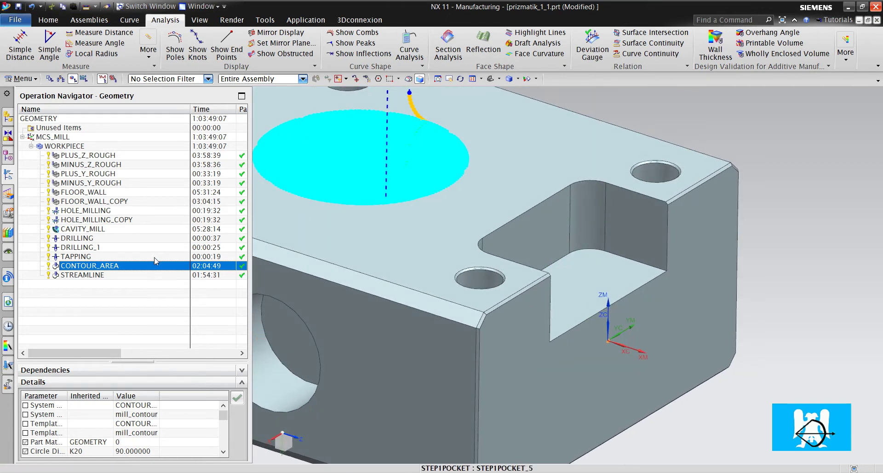
{"action": "scroll", "coordinate": [587, 247], "scroll_direction": "down", "scroll_amount": 2}
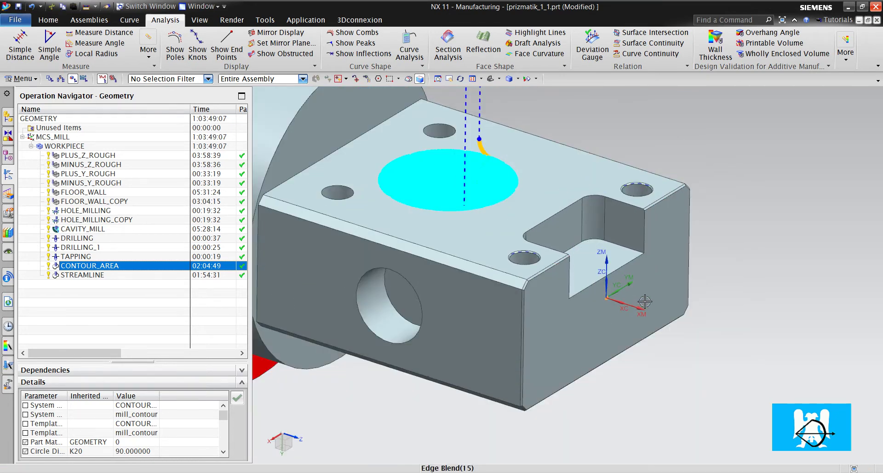
{"action": "scroll", "coordinate": [644, 302], "scroll_direction": "up", "scroll_amount": 2}
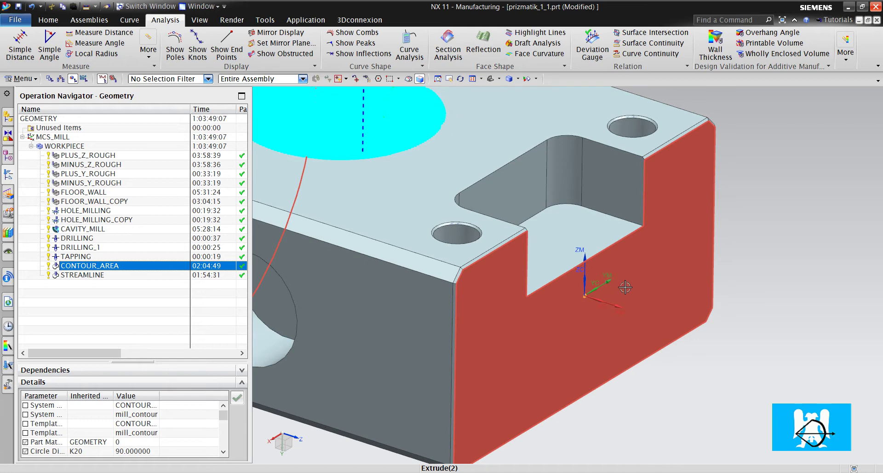
{"action": "scroll", "coordinate": [629, 282], "scroll_direction": "down", "scroll_amount": 2}
{"action": "middle_click_drag", "start_coordinate": [629, 281], "coordinate": [45, 243]}
- Try a YC Specify Vector tool axis on CONTOUR_AREA, cancel, and rotate toward the pocket
{"action": "double_click", "coordinate": [112, 266]}
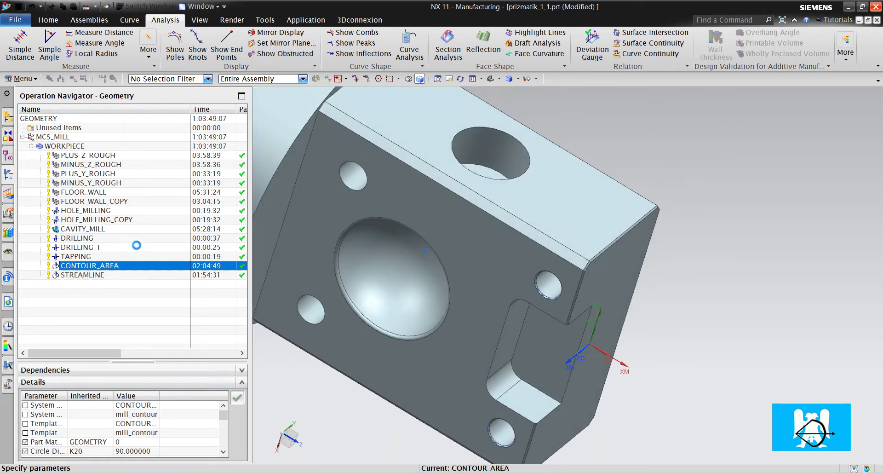
{"action": "left_click", "coordinate": [143, 177]}
{"action": "left_click", "coordinate": [191, 191]}
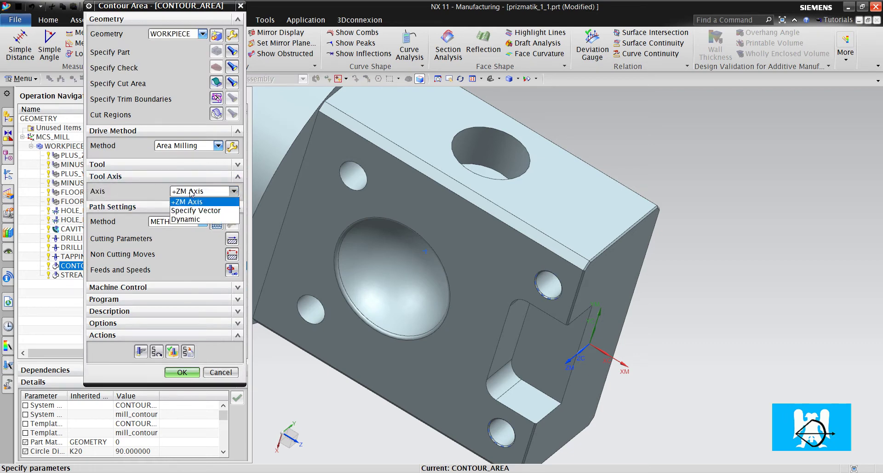
{"action": "left_click", "coordinate": [195, 211]}
{"action": "left_click", "coordinate": [234, 206]}
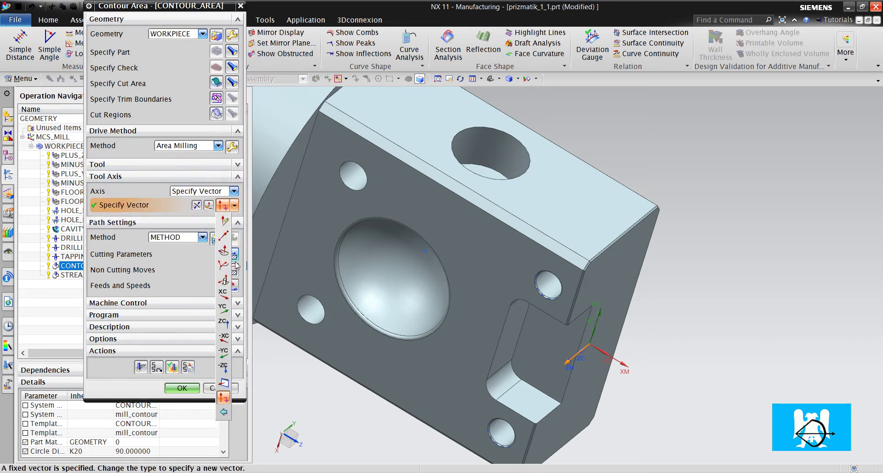
{"action": "left_click", "coordinate": [228, 312]}
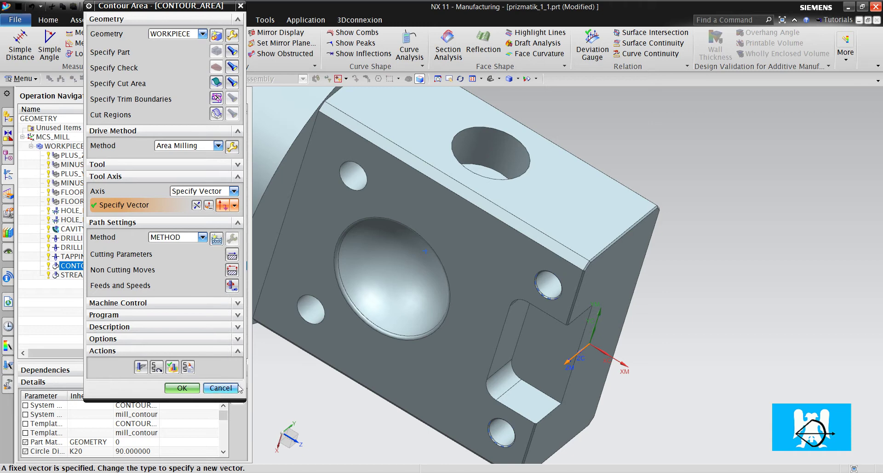
{"action": "left_click", "coordinate": [224, 388]}
{"action": "left_click", "coordinate": [138, 325]}
{"action": "middle_click_drag", "start_coordinate": [460, 271], "coordinate": [503, 147]}
- Replay the CONTOUR_AREA toolpath over the spherical pocket
{"action": "scroll", "coordinate": [502, 147], "scroll_direction": "up", "scroll_amount": 3}
{"action": "scroll", "coordinate": [502, 147], "scroll_direction": "down", "scroll_amount": 5}
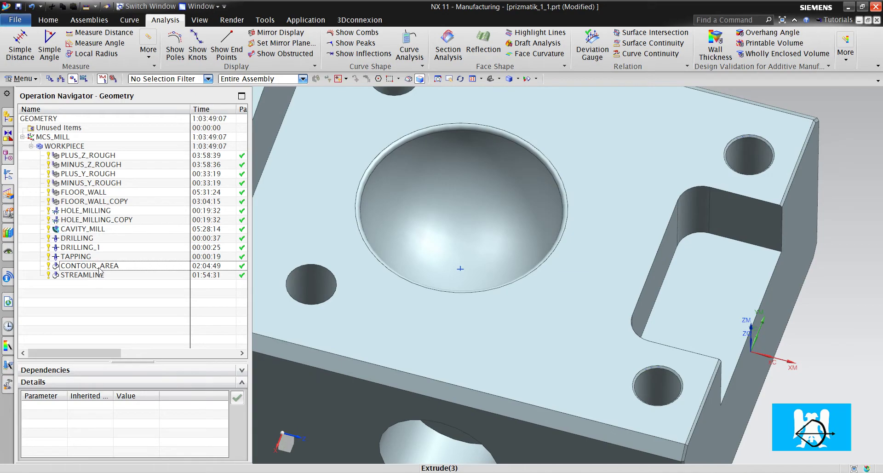
{"action": "left_click", "coordinate": [101, 268]}
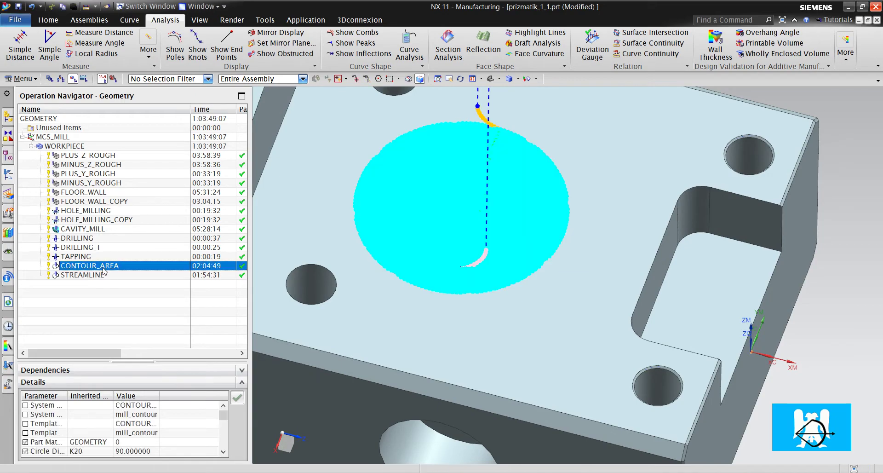
{"action": "scroll", "coordinate": [513, 128], "scroll_direction": "up", "scroll_amount": 6}
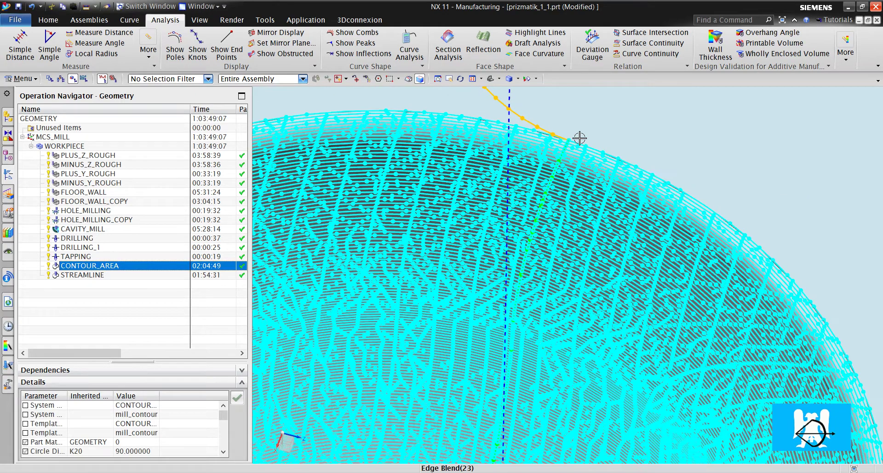
{"action": "scroll", "coordinate": [549, 149], "scroll_direction": "down", "scroll_amount": 2}
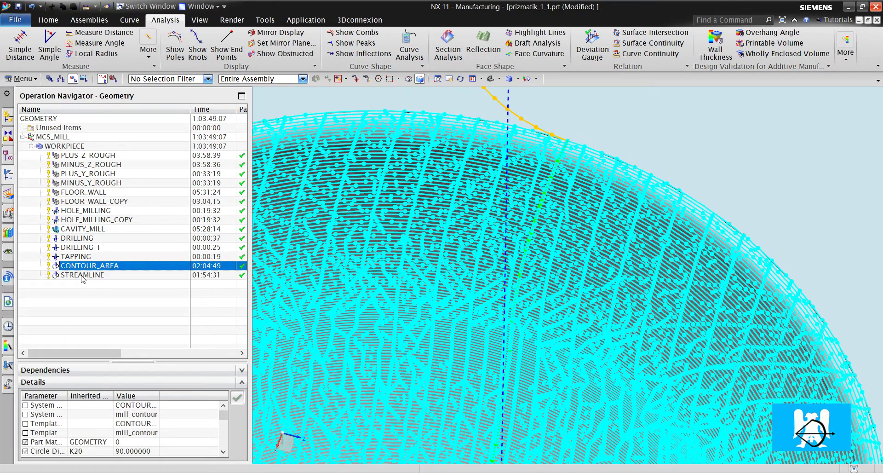
- Replay the STREAMLINE toolpath, zoom in on the pocket, and select the spherical cavity face
{"action": "key", "text": "Down"}
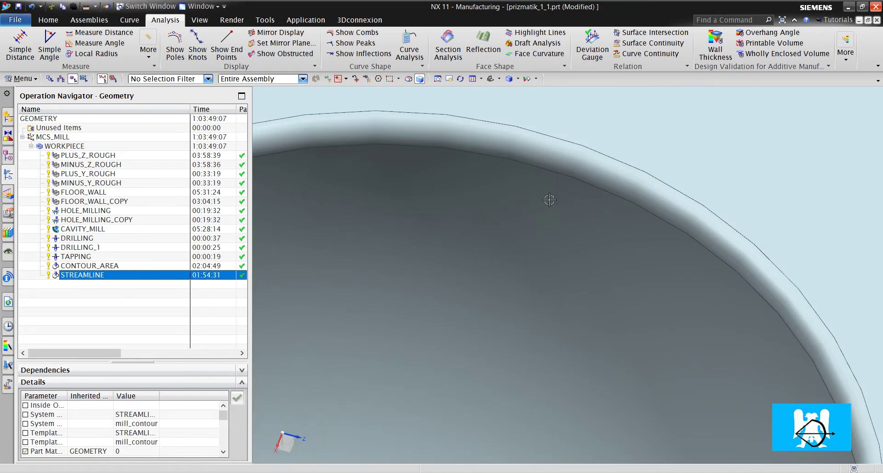
{"action": "scroll", "coordinate": [585, 168], "scroll_direction": "down", "scroll_amount": 3}
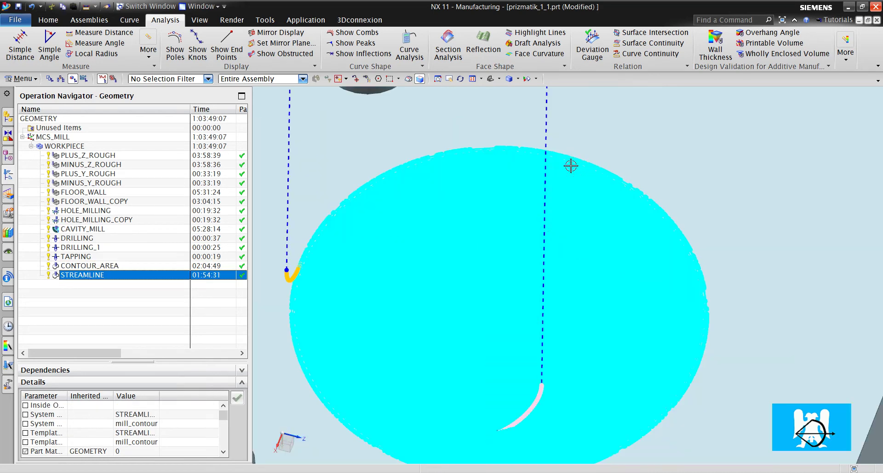
{"action": "scroll", "coordinate": [570, 169], "scroll_direction": "down", "scroll_amount": 3}
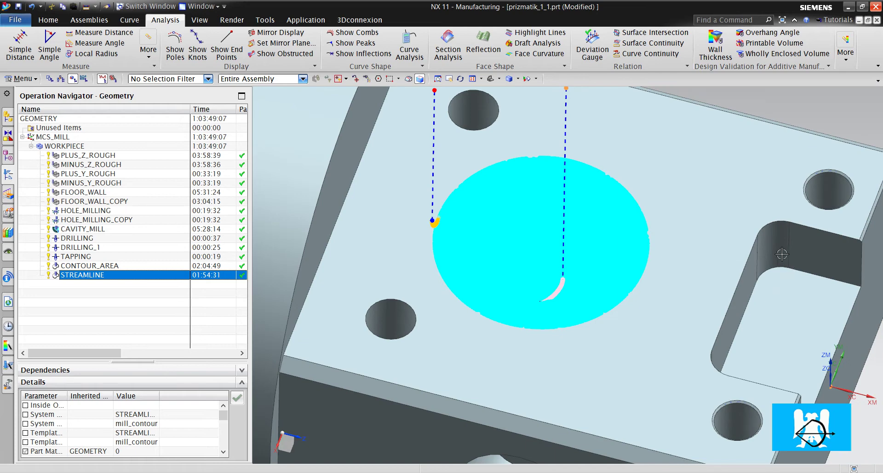
{"action": "scroll", "coordinate": [781, 254], "scroll_direction": "down", "scroll_amount": 3}
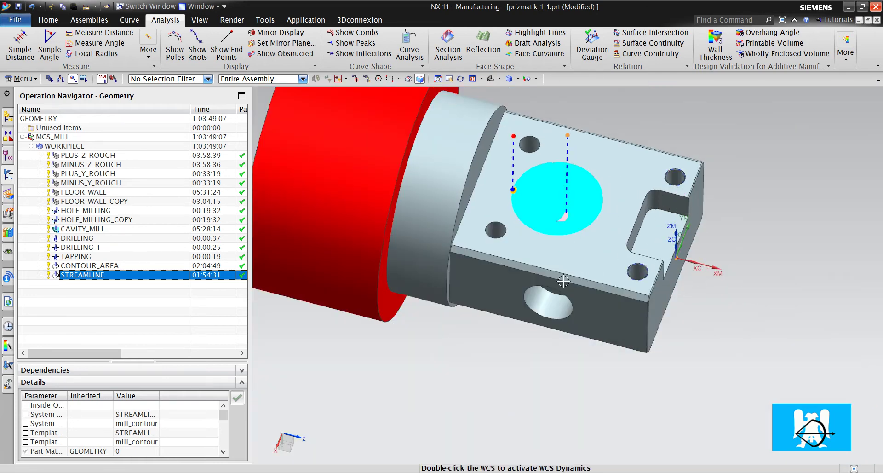
{"action": "scroll", "coordinate": [582, 184], "scroll_direction": "up", "scroll_amount": 2}
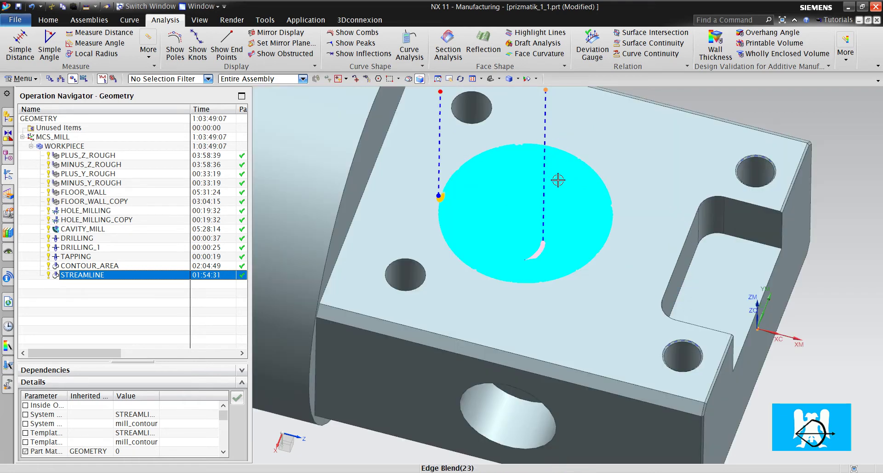
{"action": "scroll", "coordinate": [542, 171], "scroll_direction": "up", "scroll_amount": 6}
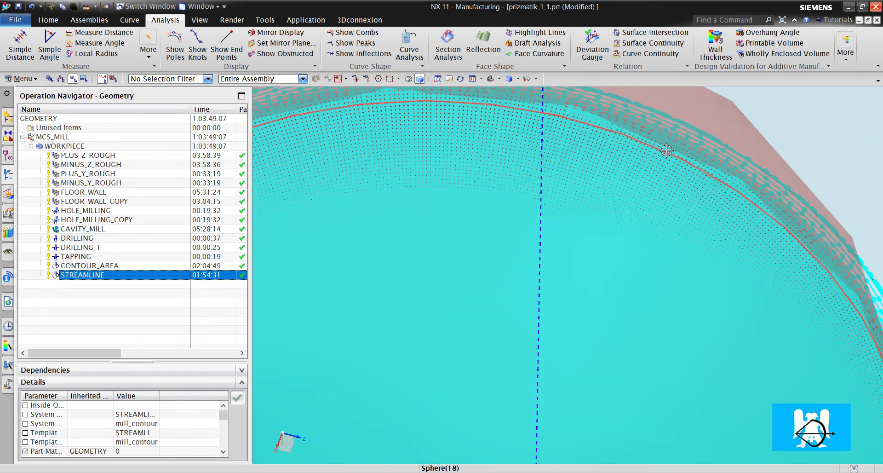
{"action": "scroll", "coordinate": [667, 150], "scroll_direction": "down", "scroll_amount": 5}
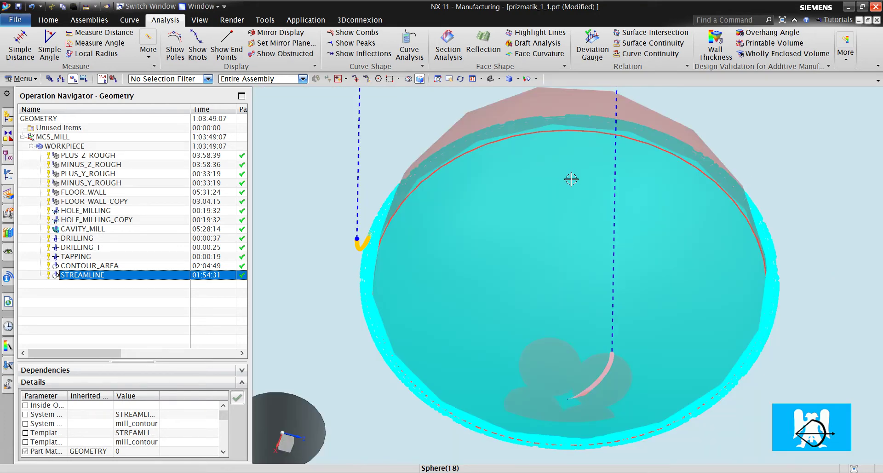
{"action": "left_click", "coordinate": [571, 178]}
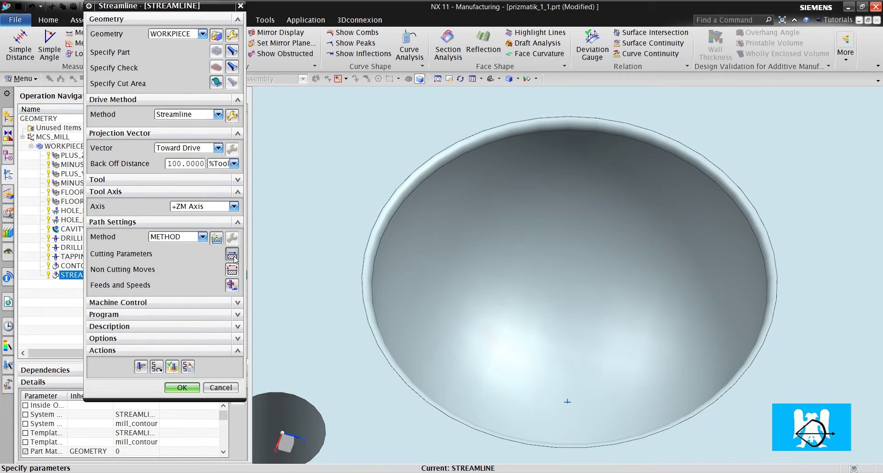
- Review the Streamline 0.1 mm max step and 0.003 tolerances, then cancel without changes
{"action": "left_click", "coordinate": [232, 255]}
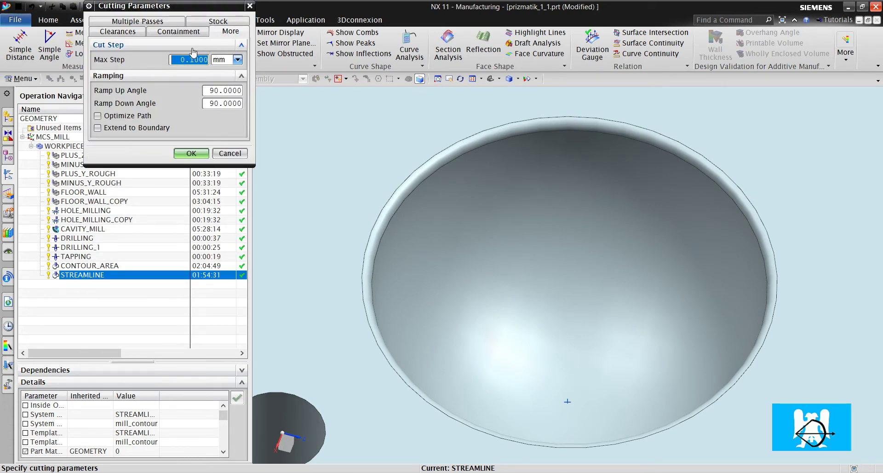
{"action": "left_click", "coordinate": [218, 21]}
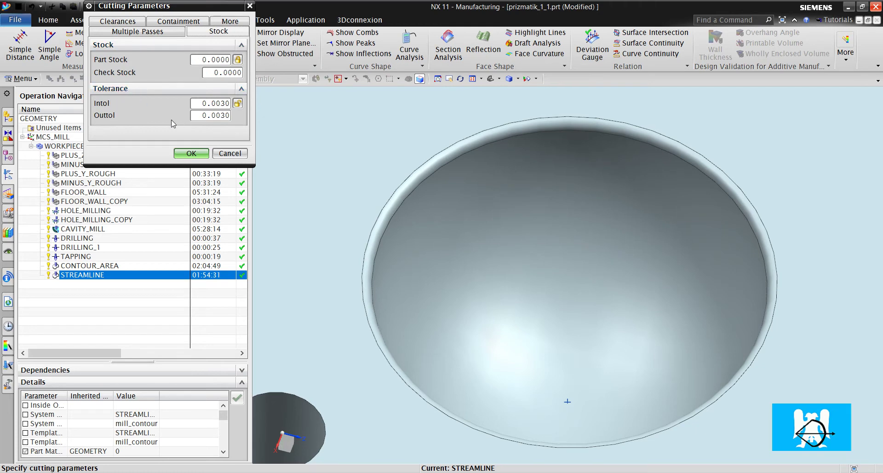
{"action": "left_click", "coordinate": [230, 153]}
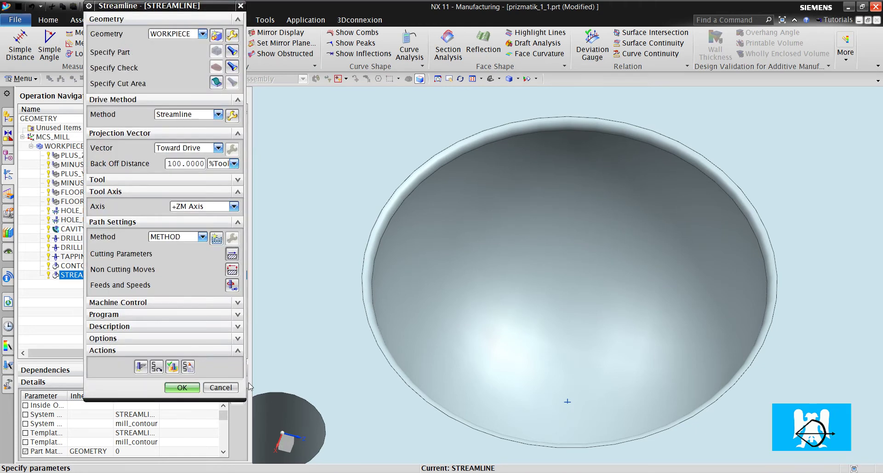
{"action": "left_click", "coordinate": [220, 387]}
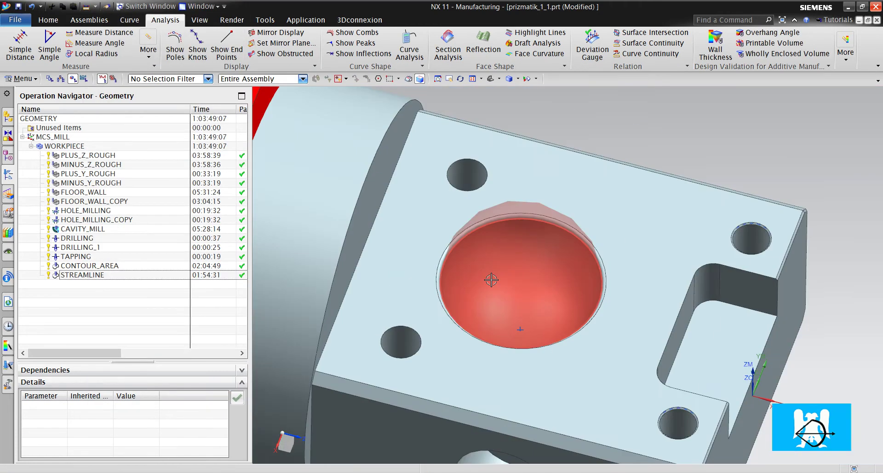
- Rotate and zoom the part to view its side, then bring up the Home tab commands
{"action": "scroll", "coordinate": [486, 290], "scroll_direction": "down", "scroll_amount": 3}
{"action": "scroll", "coordinate": [487, 291], "scroll_direction": "up", "scroll_amount": 3}
{"action": "middle_click_drag", "start_coordinate": [591, 268], "coordinate": [577, 246]}
{"action": "scroll", "coordinate": [534, 202], "scroll_direction": "down", "scroll_amount": 2}
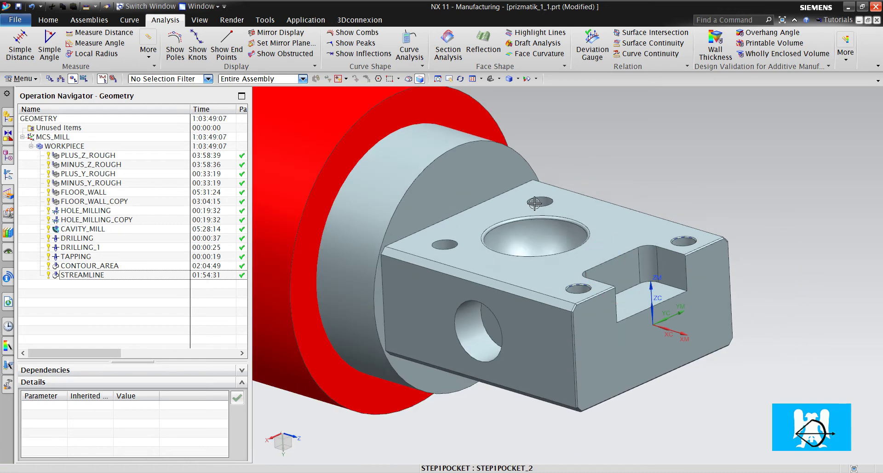
{"action": "left_click", "coordinate": [50, 20]}
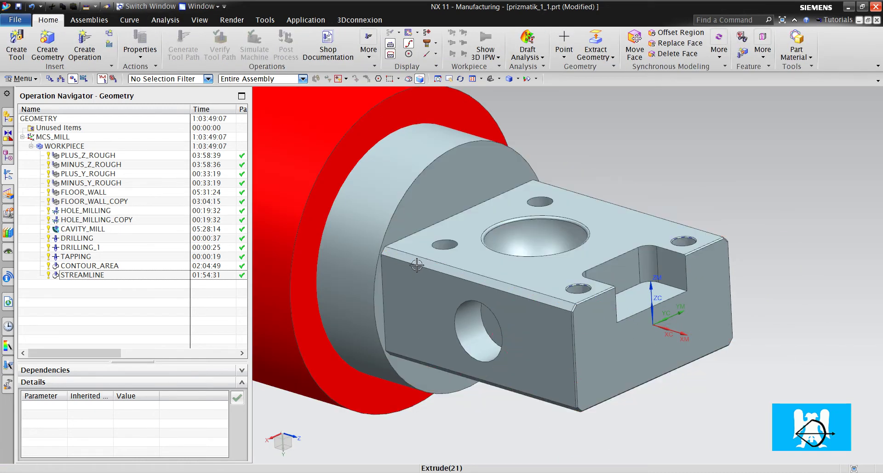
{"action": "scroll", "coordinate": [400, 255], "scroll_direction": "up", "scroll_amount": 2}
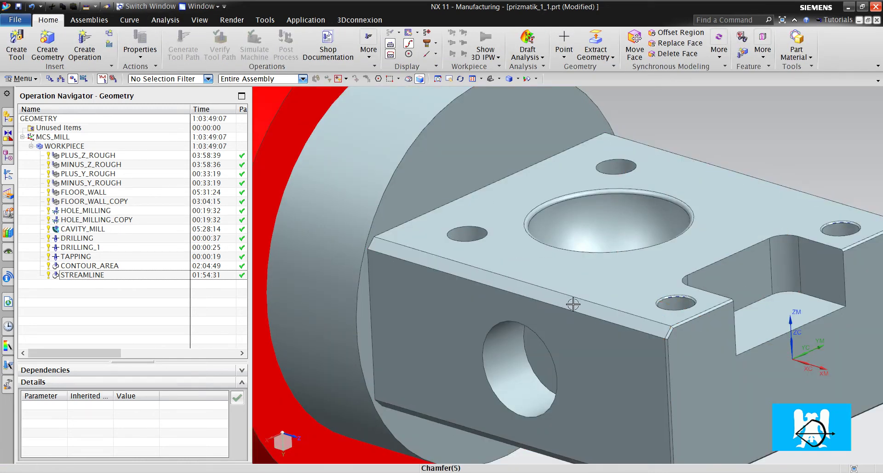
- Start the Modeling application from the File menu and orbit around the part's corner and side
{"action": "left_click", "coordinate": [15, 20]}
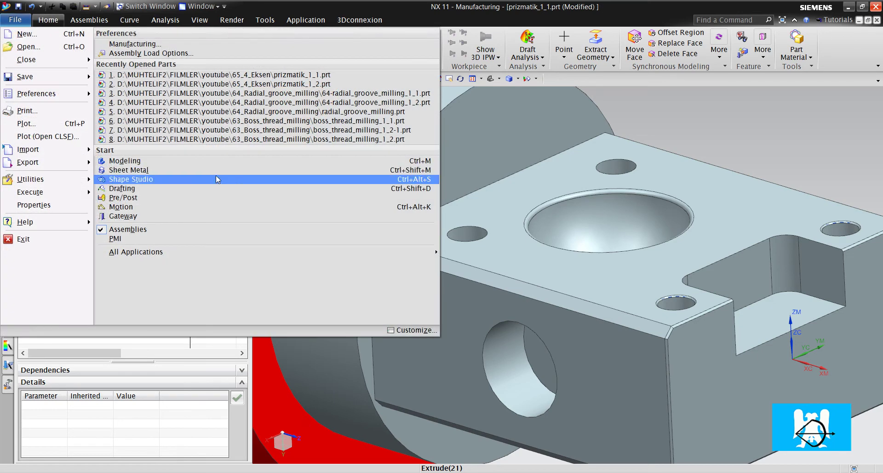
{"action": "left_click", "coordinate": [198, 165]}
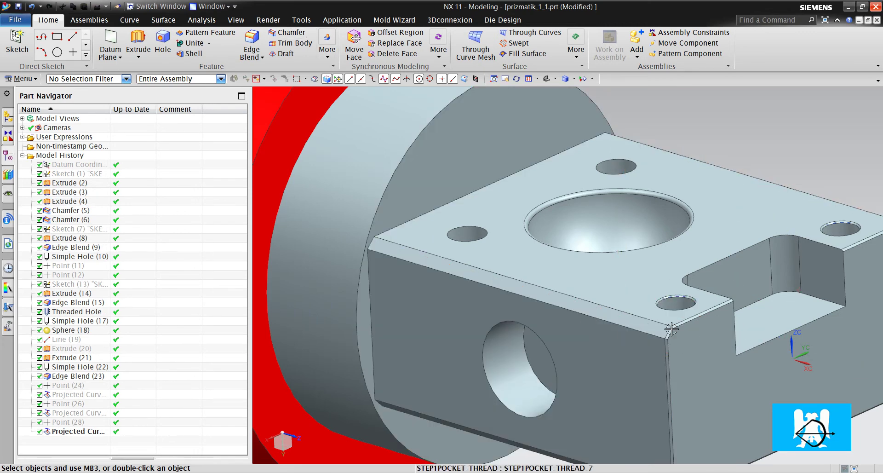
{"action": "scroll", "coordinate": [658, 329], "scroll_direction": "up", "scroll_amount": 4}
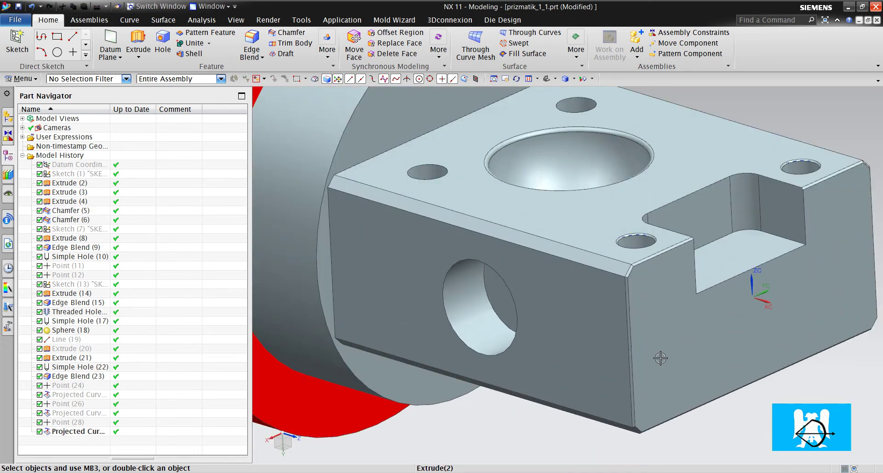
{"action": "scroll", "coordinate": [632, 282], "scroll_direction": "down", "scroll_amount": 5}
{"action": "scroll", "coordinate": [632, 282], "scroll_direction": "up", "scroll_amount": 5}
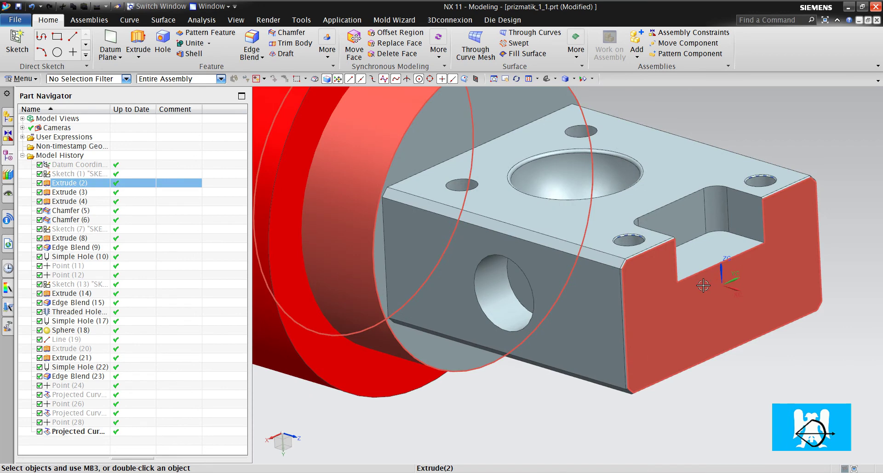
{"action": "middle_click_drag", "start_coordinate": [585, 282], "coordinate": [560, 276]}
{"action": "scroll", "coordinate": [547, 279], "scroll_direction": "down", "scroll_amount": 4}
{"action": "scroll", "coordinate": [547, 279], "scroll_direction": "up", "scroll_amount": 2}
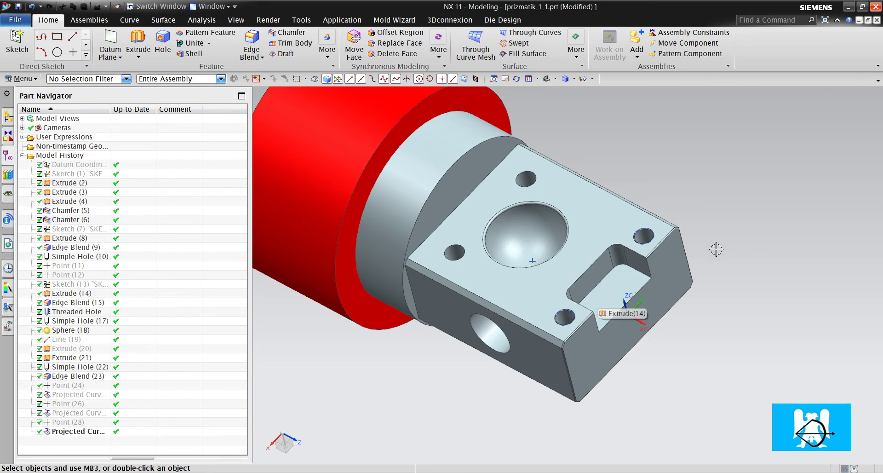
{"action": "scroll", "coordinate": [715, 248], "scroll_direction": "up", "scroll_amount": 3}
{"action": "scroll", "coordinate": [734, 196], "scroll_direction": "down", "scroll_amount": 3}
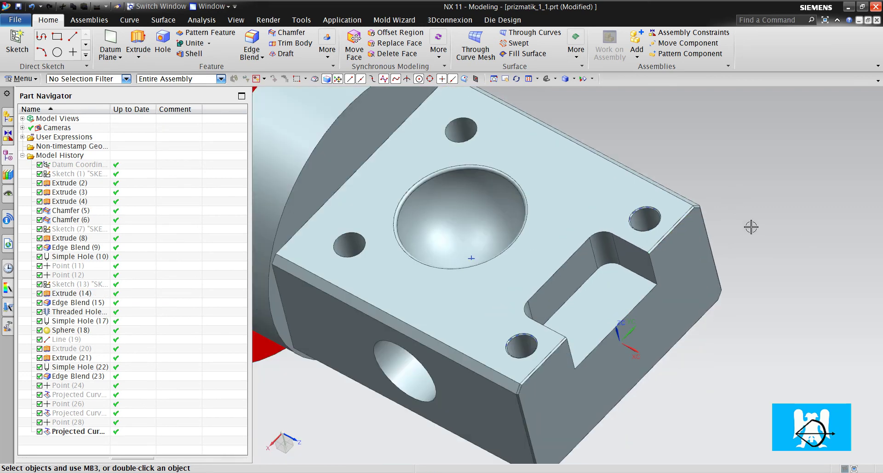
{"action": "mouse_move", "coordinate": [751, 223]}
{"action": "middle_mouse_down"}
{"action": "mouse_move", "coordinate": [791, 206]}
{"action": "mouse_move", "coordinate": [770, 150]}
{"action": "mouse_move", "coordinate": [758, 213]}
{"action": "middle_mouse_up"}
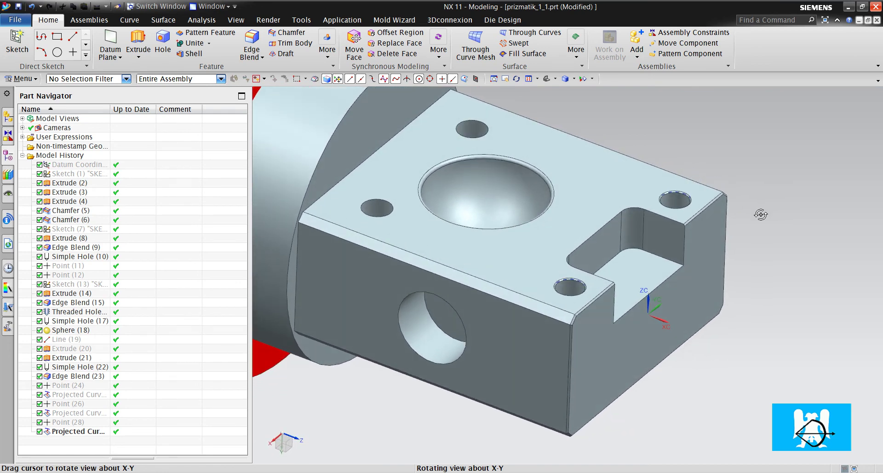